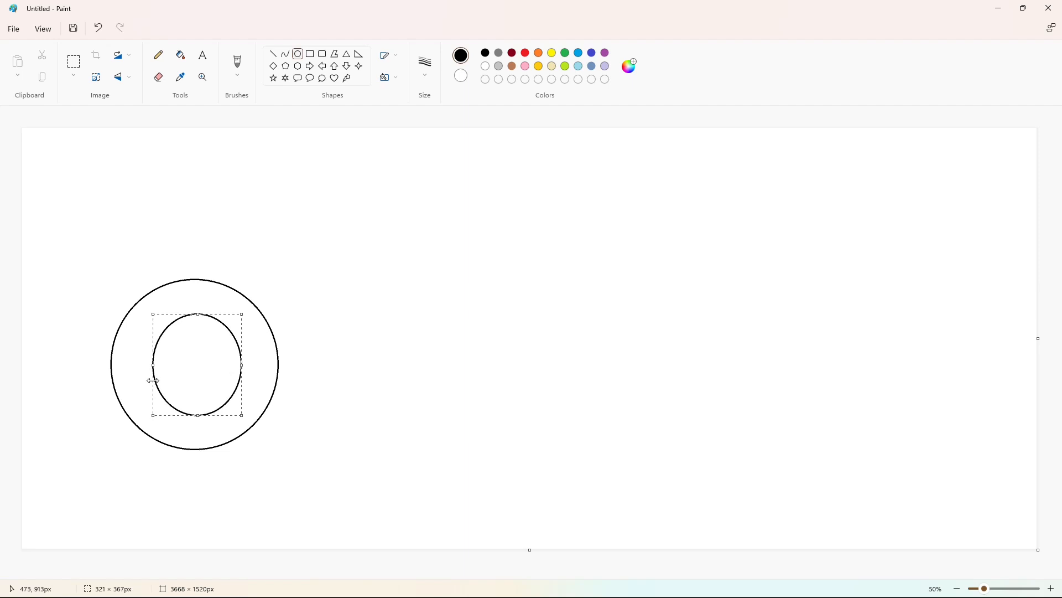
Finish the inner ellipse inside the large circle and fill the band between the two outlines black
{"action": "left_click", "coordinate": [316, 362]}
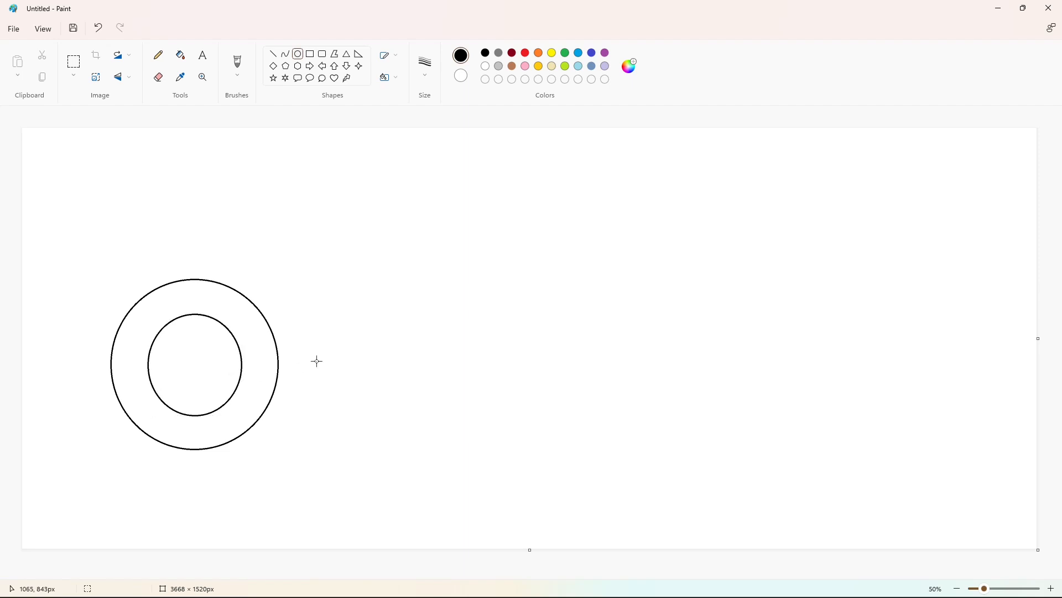
{"action": "left_click", "coordinate": [254, 320]}
{"action": "left_click", "coordinate": [74, 60]}
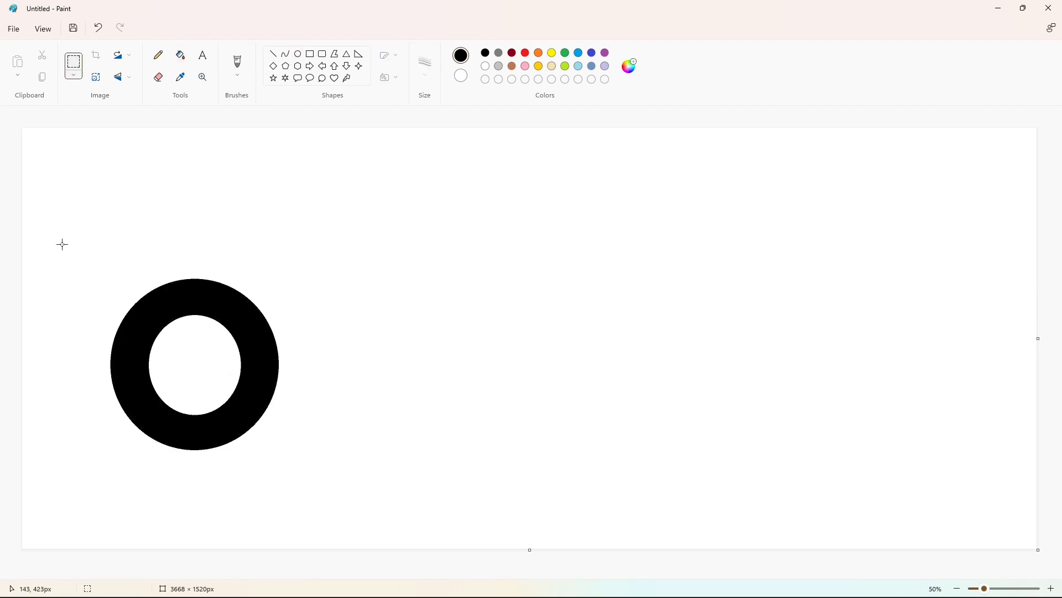
{"action": "left_click_drag", "start_coordinate": [62, 243], "coordinate": [326, 502]}
{"action": "key", "text": "ctrl+c"}
{"action": "key", "text": "ctrl+v"}
{"action": "left_click_drag", "start_coordinate": [134, 251], "coordinate": [350, 376]}
{"action": "key", "text": "ctrl+z"}
Draw a purple horizontal baseline below the ring and, standing on it beside the ring, a black circle outline of about 565 × 601 px
{"action": "left_click", "coordinate": [298, 54]}
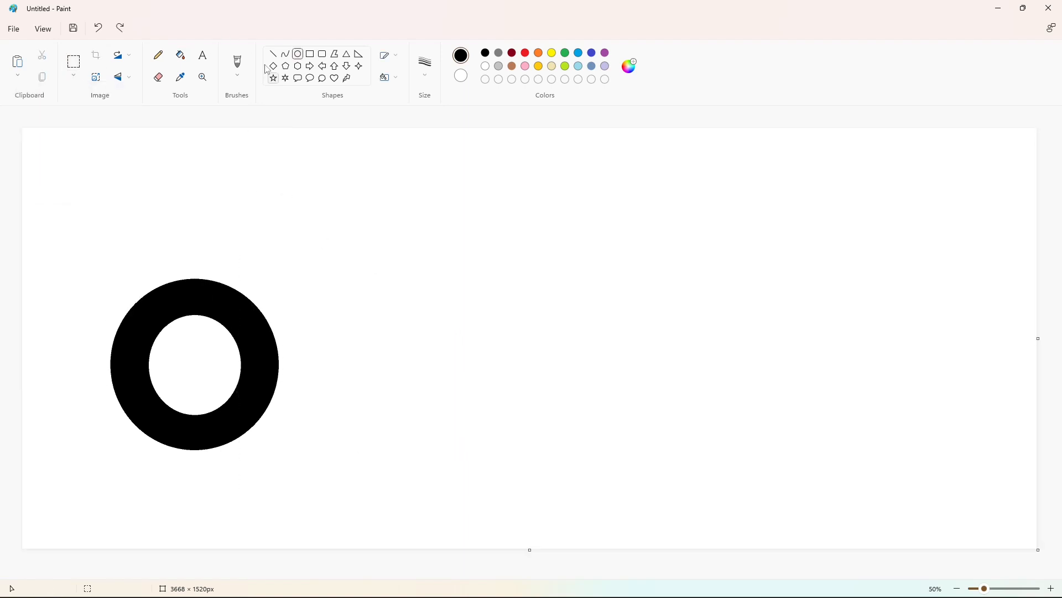
{"action": "left_click_drag", "start_coordinate": [248, 451], "coordinate": [976, 454]}
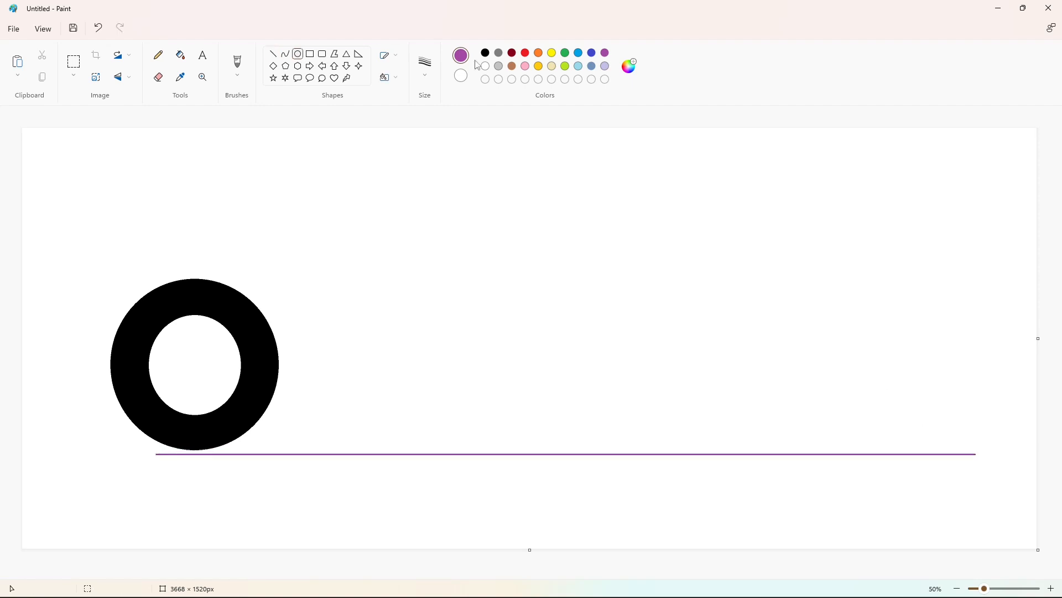
{"action": "left_click_drag", "start_coordinate": [300, 338], "coordinate": [440, 448]}
{"action": "left_click_drag", "start_coordinate": [369, 340], "coordinate": [369, 301]}
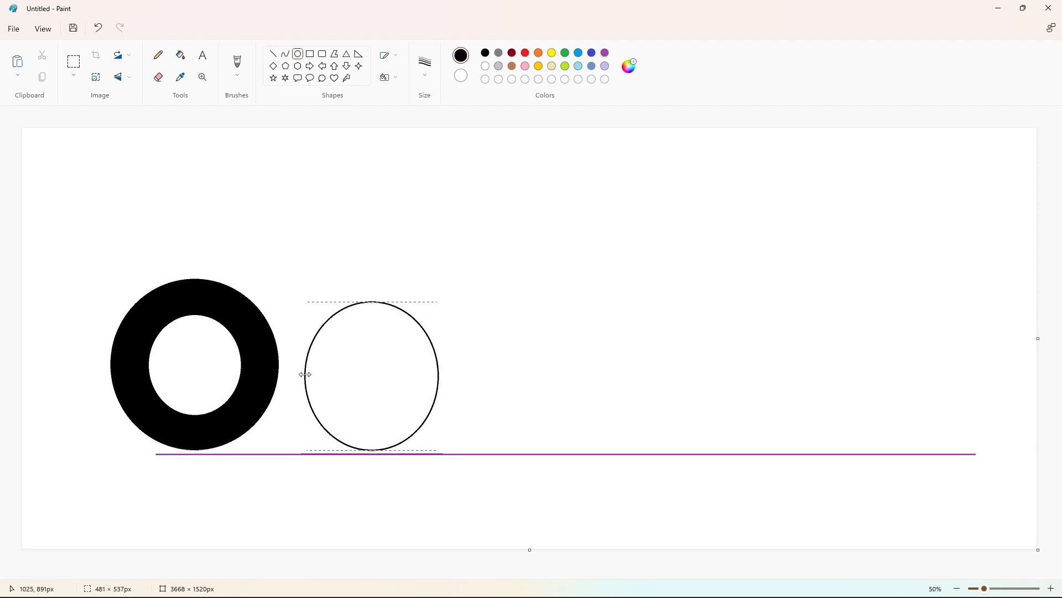
{"action": "left_click_drag", "start_coordinate": [305, 376], "coordinate": [295, 377]}
{"action": "left_click_drag", "start_coordinate": [445, 378], "coordinate": [449, 375]}
{"action": "left_click_drag", "start_coordinate": [370, 302], "coordinate": [374, 287]}
{"action": "left_click_drag", "start_coordinate": [295, 372], "coordinate": [293, 369]}
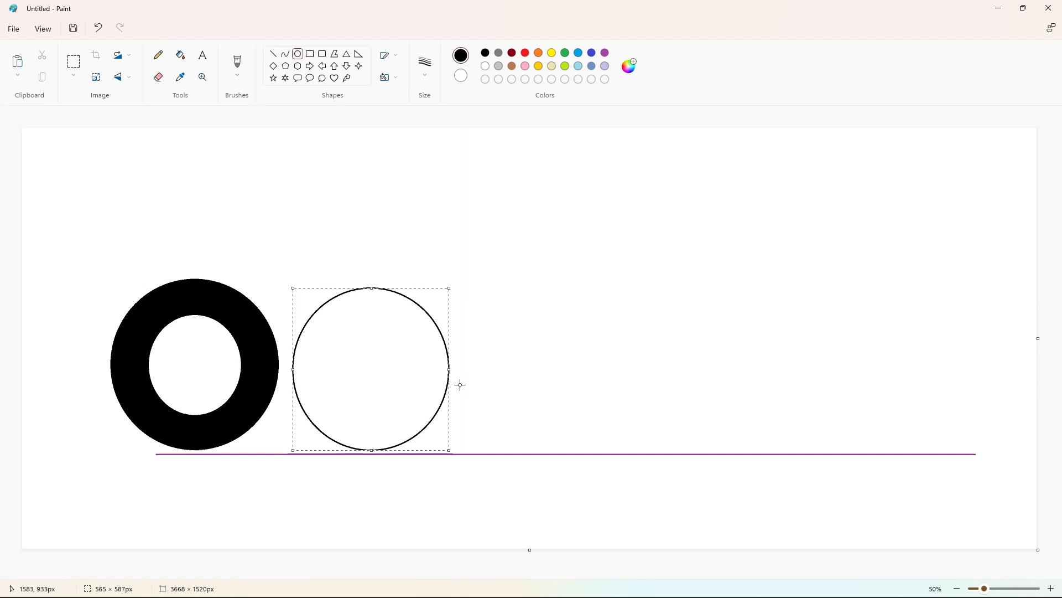
{"action": "mouse_move", "coordinate": [372, 288]}
{"action": "left_mouse_down"}
{"action": "mouse_move", "coordinate": [373, 299]}
{"action": "mouse_move", "coordinate": [380, 284]}
{"action": "left_mouse_up"}
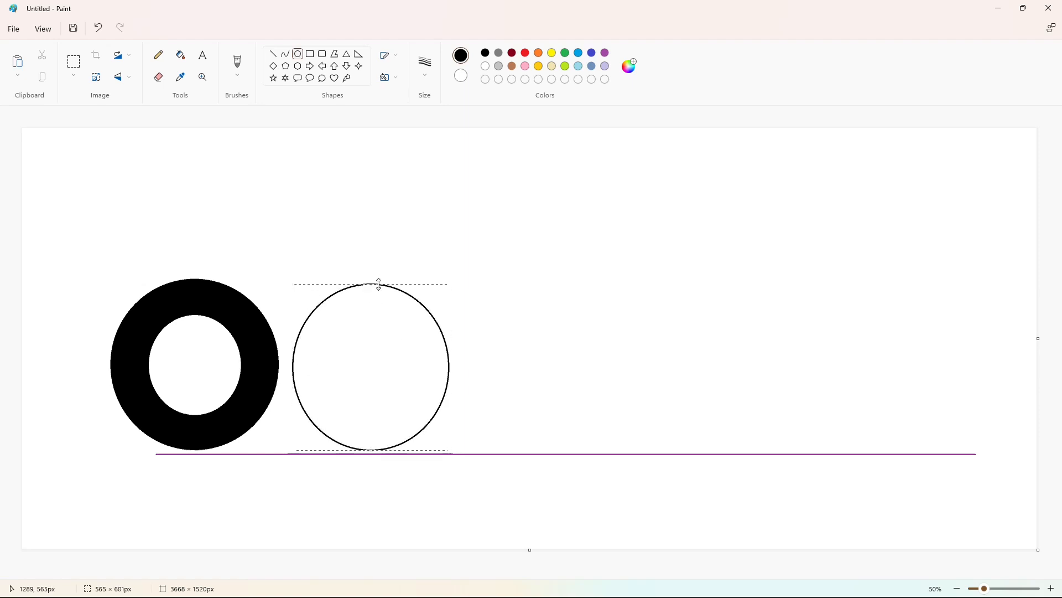
{"action": "left_click", "coordinate": [549, 353]}
Draw an inner ellipse about 301 px wide inside the second circle and fill the band around it black
{"action": "left_click_drag", "start_coordinate": [327, 350], "coordinate": [413, 417]}
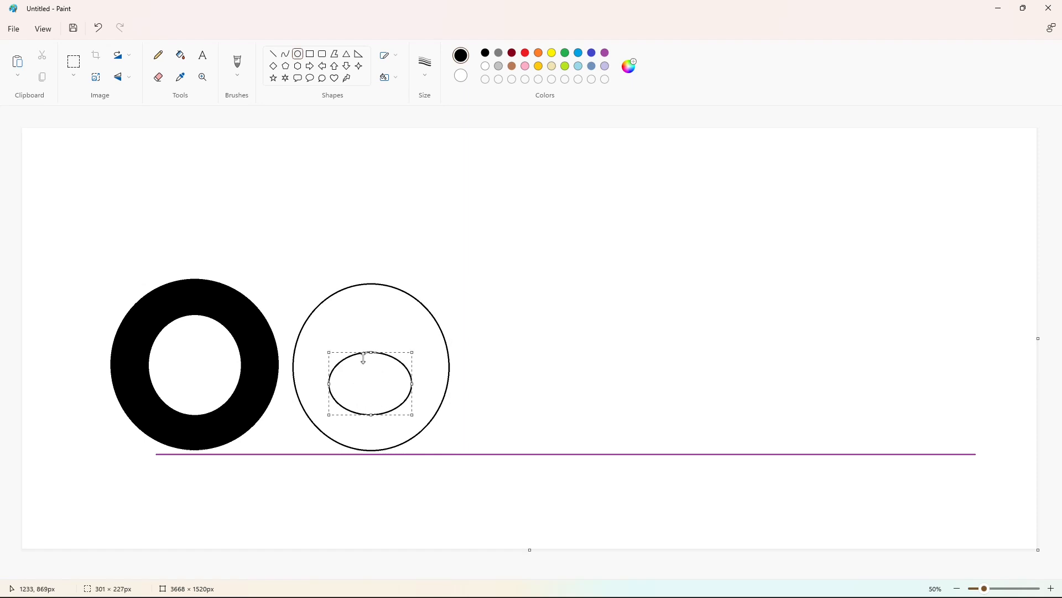
{"action": "mouse_move", "coordinate": [371, 350]}
{"action": "left_mouse_down"}
{"action": "mouse_move", "coordinate": [382, 316]}
{"action": "mouse_move", "coordinate": [380, 327]}
{"action": "left_mouse_up"}
{"action": "left_click", "coordinate": [181, 55]}
{"action": "left_click", "coordinate": [374, 307]}
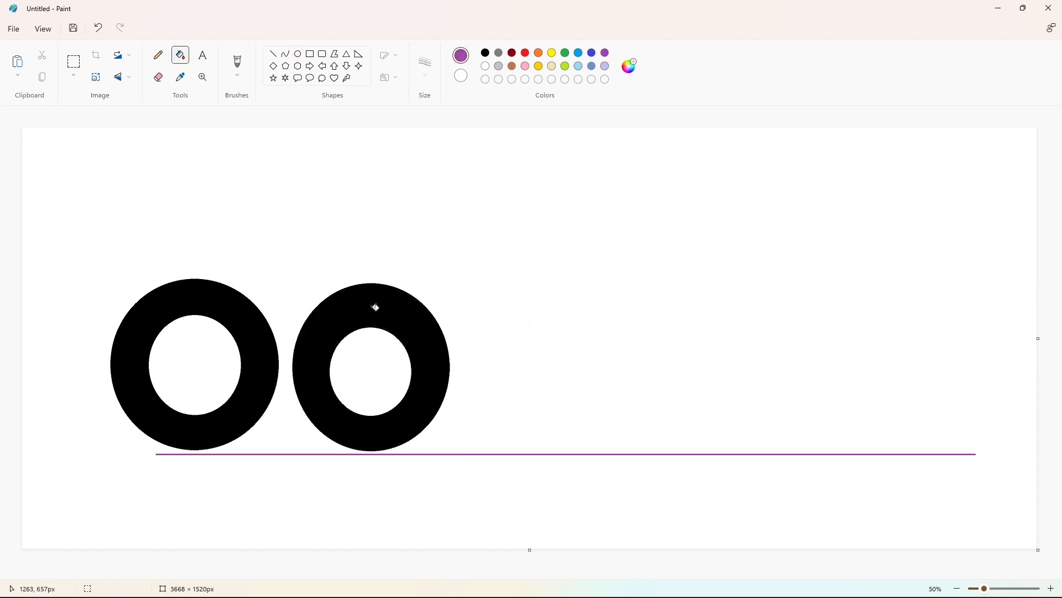
{"action": "left_click", "coordinate": [372, 309]}
{"action": "left_click", "coordinate": [486, 52]}
{"action": "left_click", "coordinate": [382, 310]}
Draw a white vertical line about 371 px long from the left edge of the second ring's opening up past its top
{"action": "left_click", "coordinate": [1050, 588]}
{"action": "left_click_drag", "start_coordinate": [439, 575], "coordinate": [544, 574]}
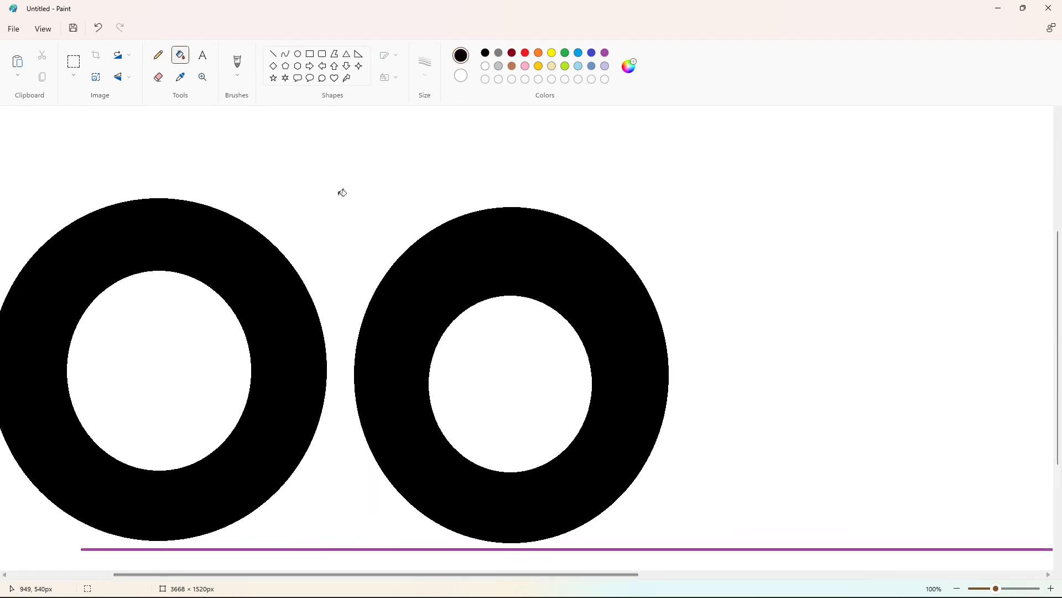
{"action": "left_click", "coordinate": [273, 54]}
{"action": "left_click", "coordinate": [485, 66]}
{"action": "left_click_drag", "start_coordinate": [432, 328], "coordinate": [430, 133]}
{"action": "key", "text": "ctrl+z"}
{"action": "left_click_drag", "start_coordinate": [438, 306], "coordinate": [438, 172]}
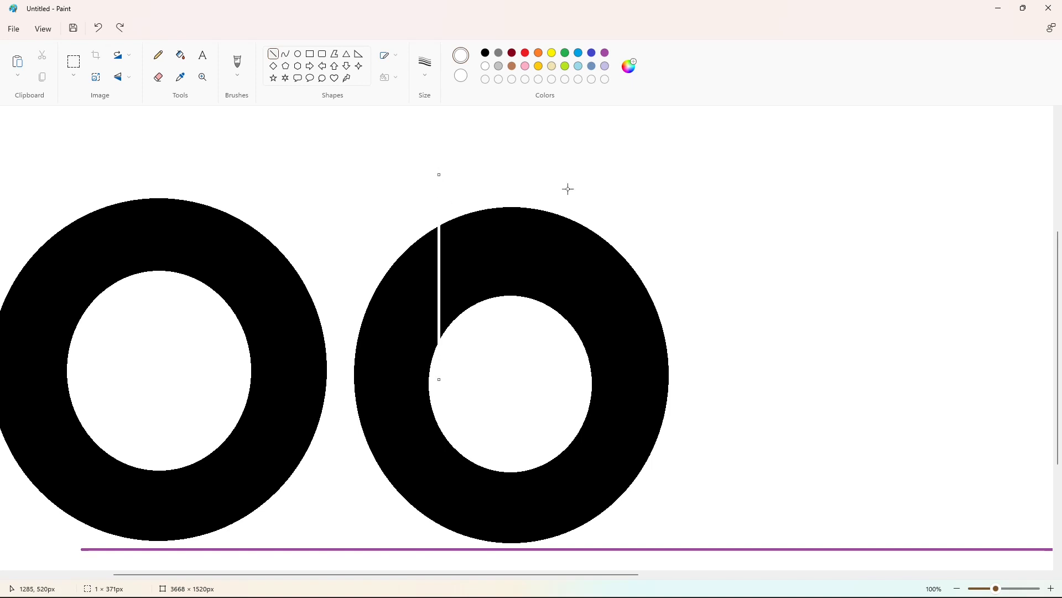
{"action": "key", "text": "Left"}
{"action": "key", "text": "Left"}
{"action": "key", "text": "Left"}
{"action": "key", "text": "Left"}
{"action": "key", "text": "Left"}
{"action": "key", "text": "Left"}
{"action": "key", "text": "Left"}
{"action": "key", "text": "Left"}
{"action": "key", "text": "Left"}
{"action": "key", "text": "Left"}
{"action": "key", "text": "Left"}
{"action": "key", "text": "Left"}
{"action": "key", "text": "Left"}
{"action": "key", "text": "Left"}
{"action": "key", "text": "Left"}
{"action": "key", "text": "Left"}
{"action": "left_click", "coordinate": [667, 179]}
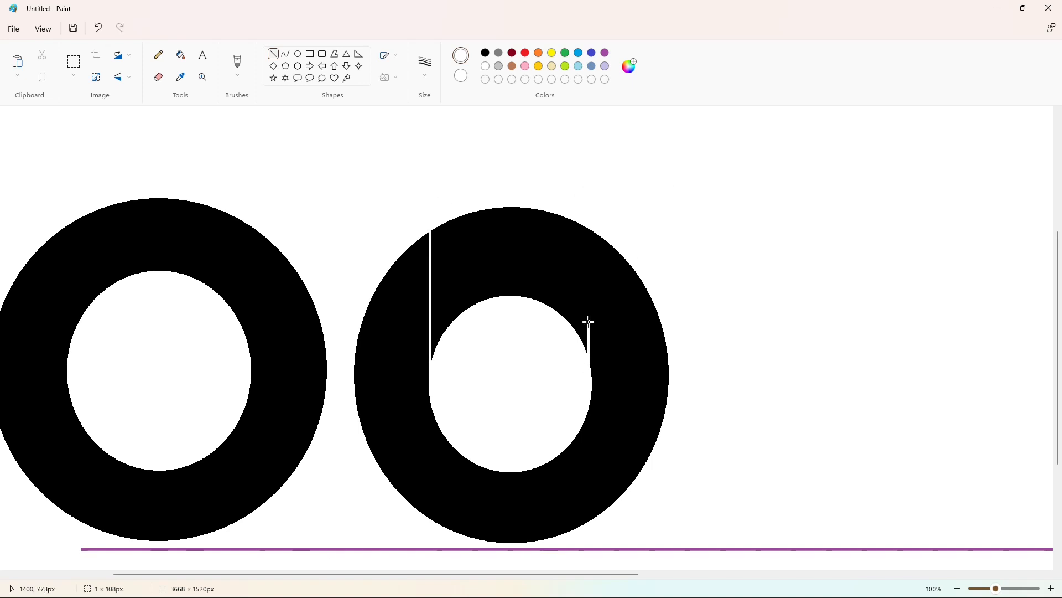
Draw a matching white vertical line from the opening's right edge and fill the area between both lines white to form a U
{"action": "left_click_drag", "start_coordinate": [589, 321], "coordinate": [589, 227]}
{"action": "key", "text": "Right"}
{"action": "key", "text": "Right"}
{"action": "key", "text": "Right"}
{"action": "key", "text": "Right"}
{"action": "key", "text": "Right"}
{"action": "key", "text": "Right"}
{"action": "left_click", "coordinate": [181, 55]}
{"action": "left_click", "coordinate": [489, 232]}
Draw black vertical lines, about 352 and 369 px long, upward from the U's left and right outer edges
{"action": "left_click", "coordinate": [485, 52]}
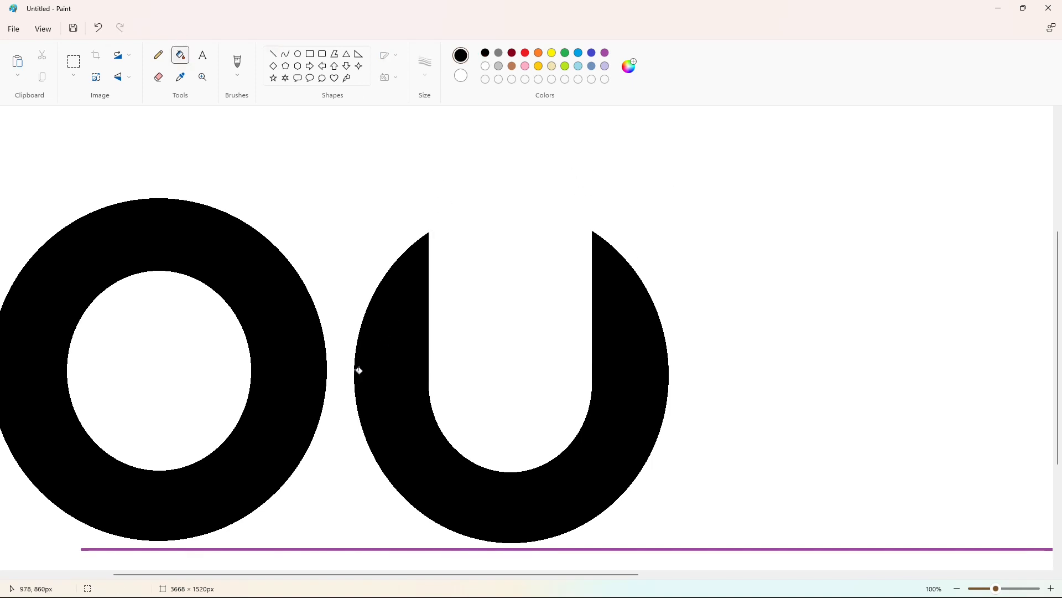
{"action": "left_click", "coordinate": [274, 54]}
{"action": "left_click_drag", "start_coordinate": [359, 362], "coordinate": [358, 179]}
{"action": "key", "text": "Left"}
{"action": "key", "text": "Left"}
{"action": "key", "text": "Left"}
{"action": "key", "text": "Left"}
{"action": "key", "text": "Left"}
{"action": "key", "text": "Left"}
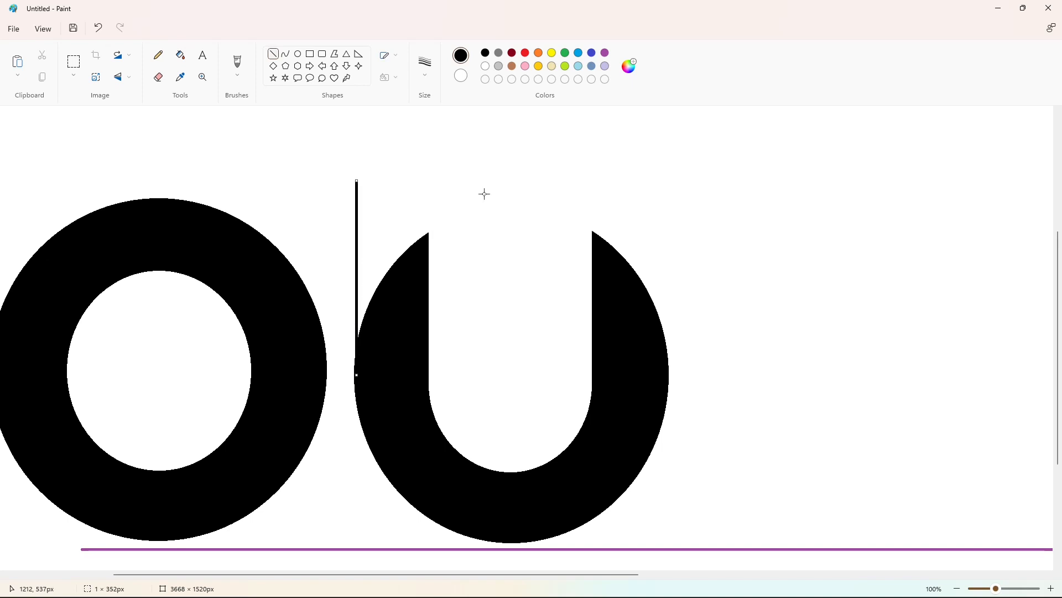
{"action": "left_click", "coordinate": [667, 382]}
{"action": "left_click_drag", "start_coordinate": [665, 359], "coordinate": [668, 173]}
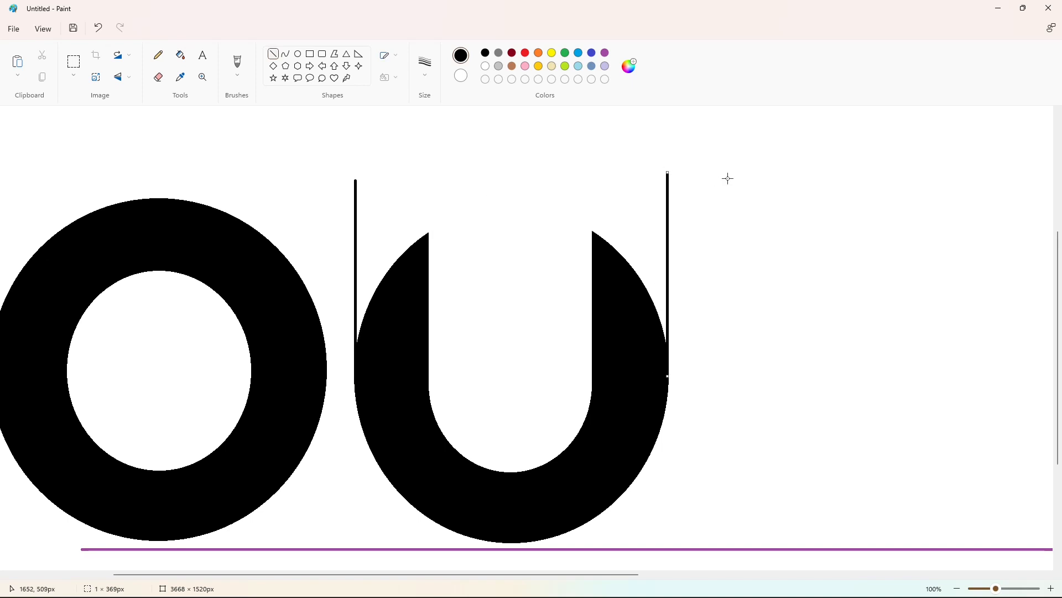
Close the top of both U arms with black lines and fill the enclosed outer corners black
{"action": "left_click_drag", "start_coordinate": [430, 236], "coordinate": [348, 232]}
{"action": "left_click_drag", "start_coordinate": [590, 237], "coordinate": [708, 225]}
{"action": "left_click", "coordinate": [181, 55]}
{"action": "left_click", "coordinate": [373, 247]}
{"action": "left_click", "coordinate": [641, 259]}
Recolour the whole U shape purple with the Fill tool
{"action": "scroll", "coordinate": [923, 507], "scroll_direction": "down", "scroll_amount": 2}
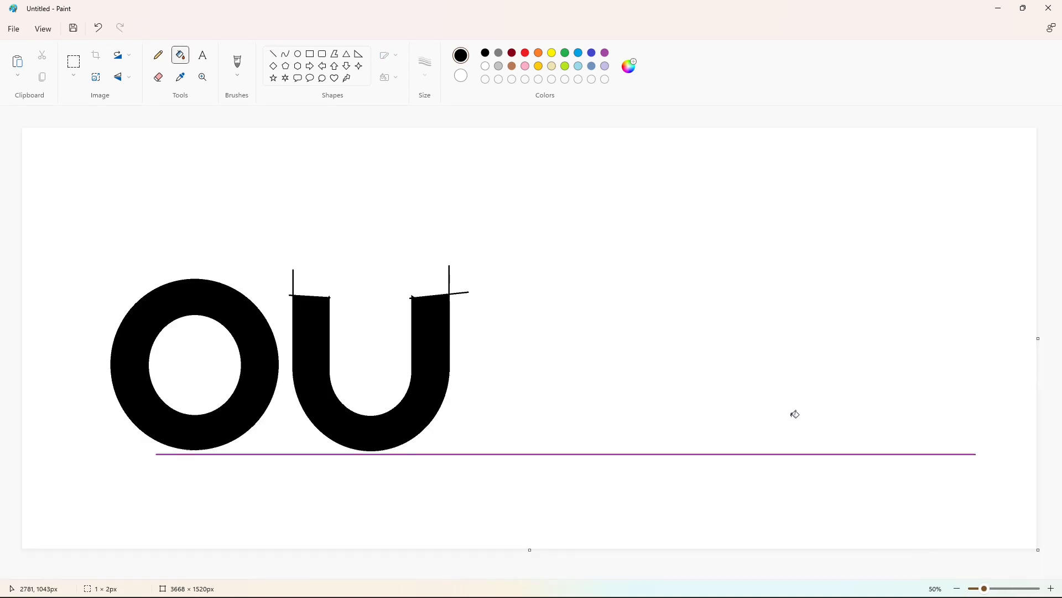
{"action": "left_click", "coordinate": [297, 54]}
{"action": "left_click", "coordinate": [605, 53]}
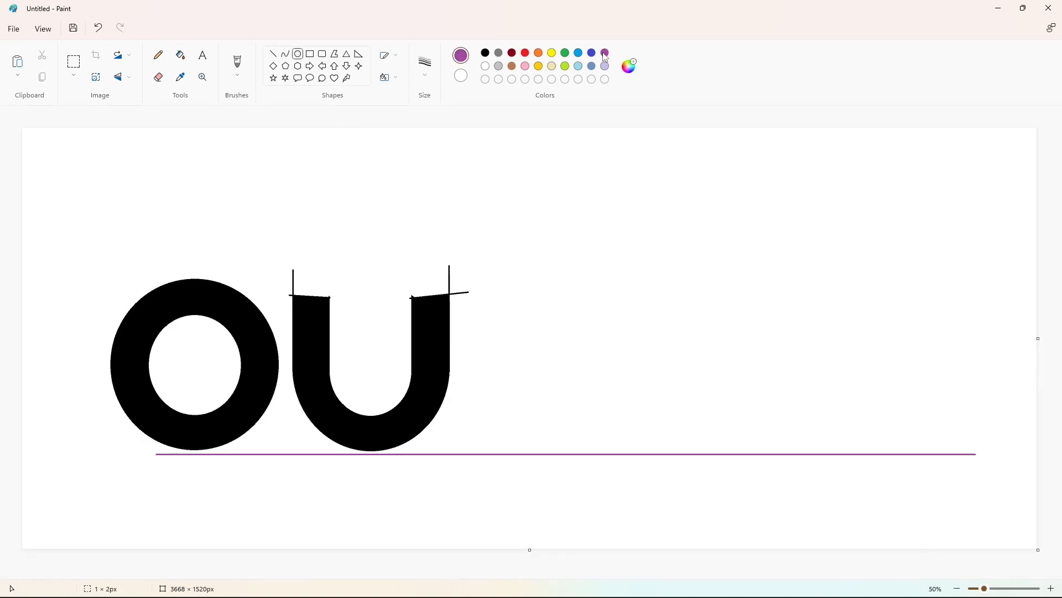
{"action": "left_click", "coordinate": [181, 54]}
{"action": "left_click", "coordinate": [322, 318]}
Draw a black circle outline about 131 px wide on the U's left arm, spanning the arm's full width
{"action": "scroll", "coordinate": [678, 521], "scroll_direction": "up", "scroll_amount": 2}
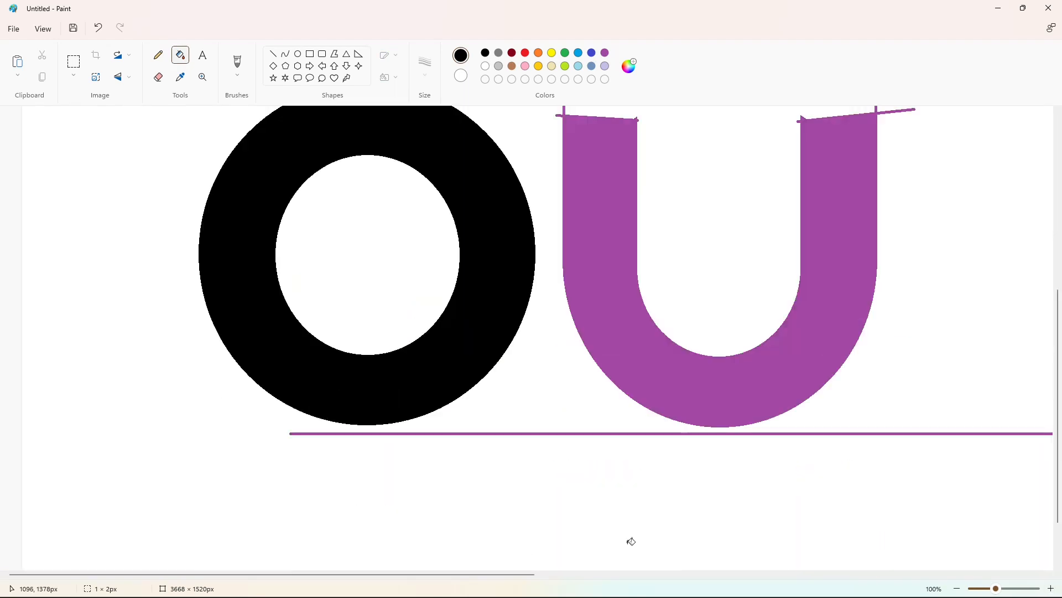
{"action": "scroll", "coordinate": [629, 541], "scroll_direction": "up", "scroll_amount": 3}
{"action": "left_click", "coordinate": [297, 53]}
{"action": "scroll", "coordinate": [498, 332], "scroll_direction": "down", "scroll_amount": 2}
{"action": "left_click_drag", "start_coordinate": [492, 302], "coordinate": [561, 370]}
{"action": "scroll", "coordinate": [519, 400], "scroll_direction": "right", "scroll_amount": 1}
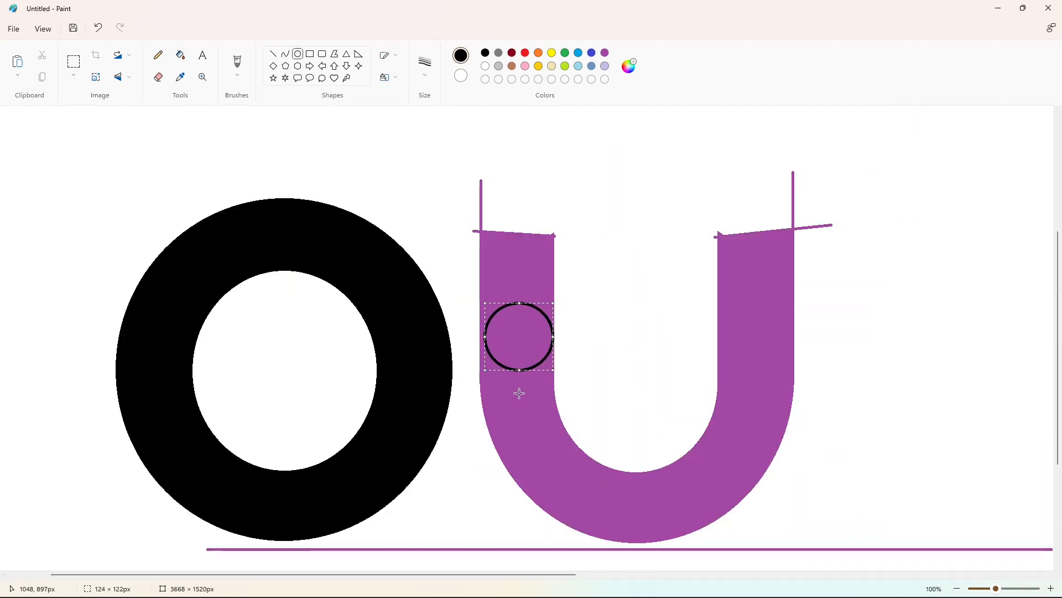
{"action": "left_click_drag", "start_coordinate": [486, 336], "coordinate": [479, 356]}
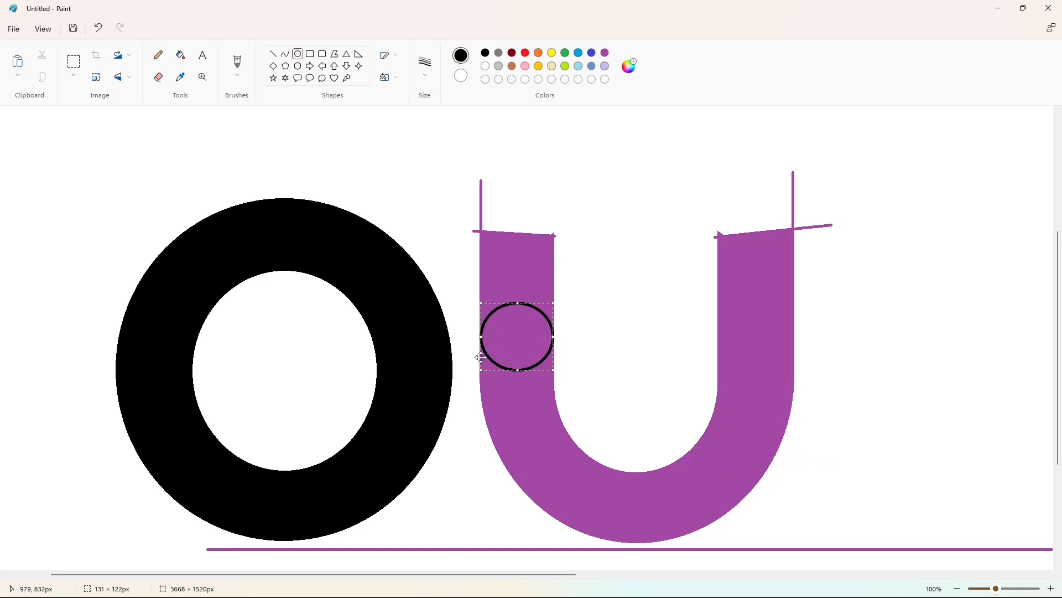
{"action": "left_click_drag", "start_coordinate": [518, 303], "coordinate": [523, 296]}
Move the circle outline into the empty space above the U and fill it black
{"action": "left_click_drag", "start_coordinate": [523, 350], "coordinate": [607, 201]}
{"action": "left_click", "coordinate": [180, 55]}
{"action": "left_click", "coordinate": [601, 183]}
Select the black circle above the U with a rectangular selection and copy it
{"action": "left_click", "coordinate": [74, 61]}
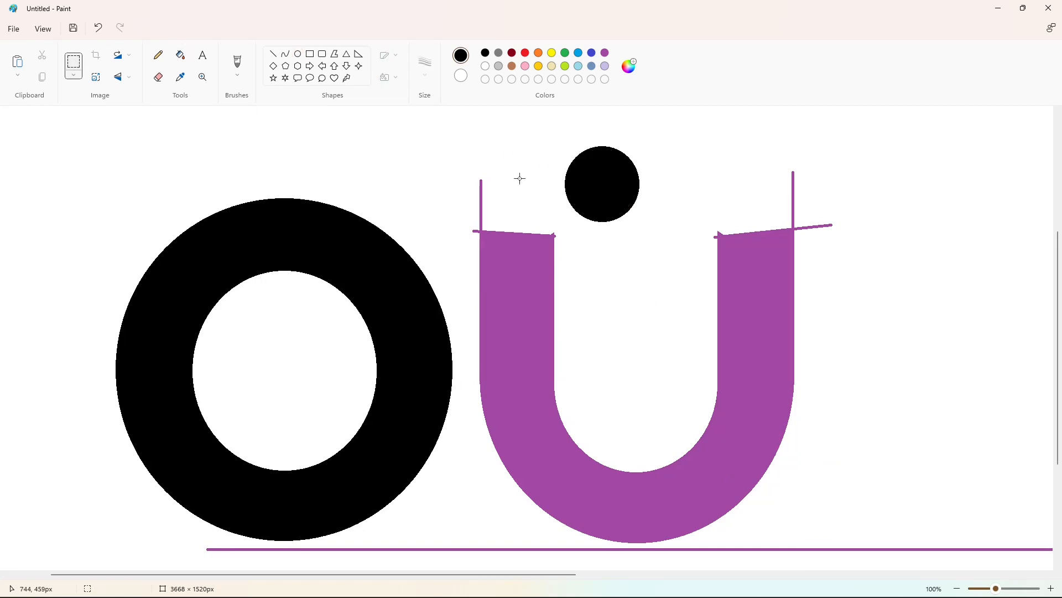
{"action": "left_click_drag", "start_coordinate": [663, 229], "coordinate": [663, 230]}
{"action": "key", "text": "ctrl+c"}
{"action": "key", "text": "ctrl+v"}
{"action": "left_click_drag", "start_coordinate": [72, 191], "coordinate": [768, 327]}
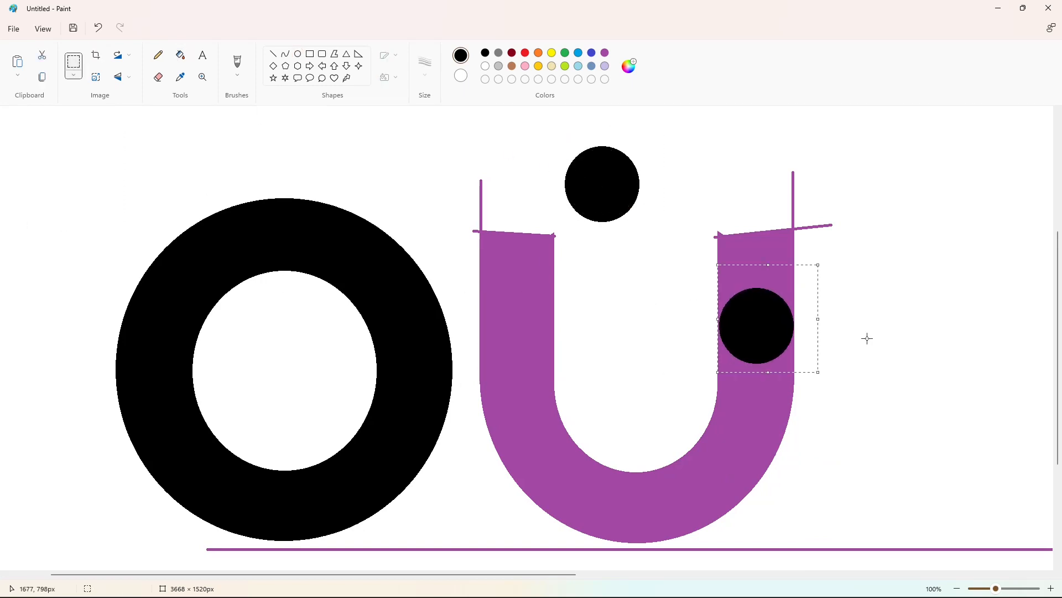
{"action": "key", "text": "ctrl+z"}
Paste the black circle and position it across the U's left arm, aligned with both edges of the arm
{"action": "scroll", "coordinate": [891, 485], "scroll_direction": "down", "scroll_amount": 1}
{"action": "key", "text": "ctrl+v"}
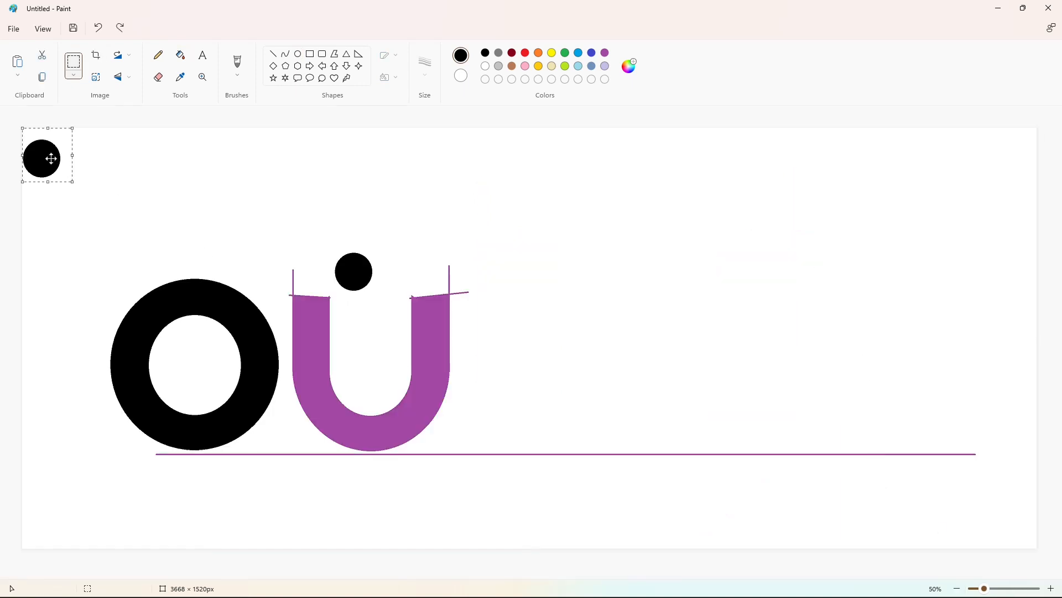
{"action": "left_click_drag", "start_coordinate": [48, 157], "coordinate": [320, 340]}
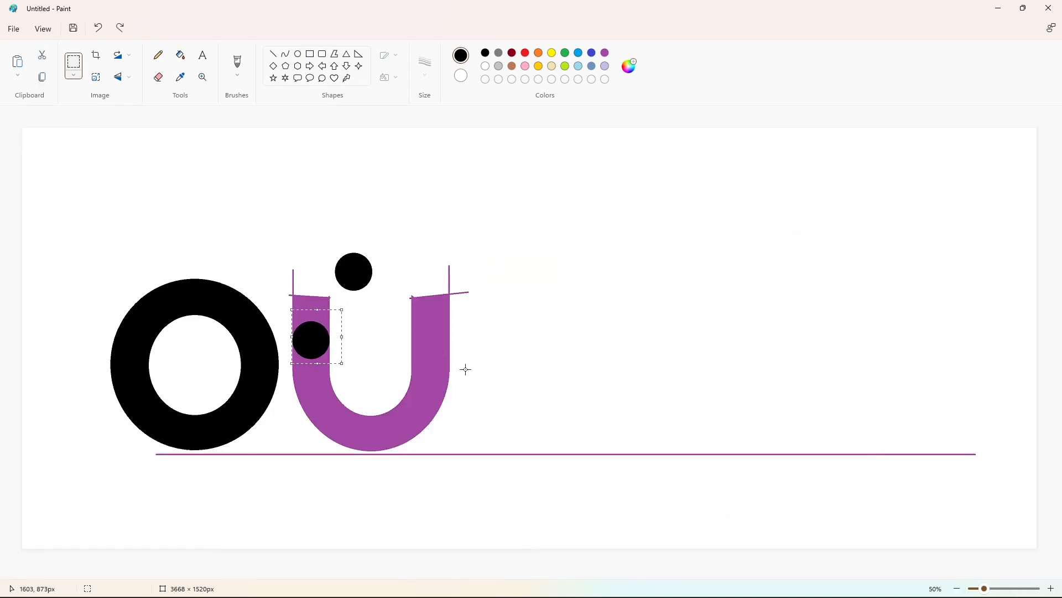
{"action": "key", "text": "Down"}
{"action": "key", "text": "Down"}
{"action": "key", "text": "Down"}
{"action": "key", "text": "Down"}
{"action": "key", "text": "Down"}
{"action": "key", "text": "Down"}
{"action": "key", "text": "Down"}
{"action": "key", "text": "Down"}
{"action": "key", "text": "Down"}
{"action": "key", "text": "Down"}
{"action": "key", "text": "Down"}
{"action": "key", "text": "Down"}
{"action": "key", "text": "Down"}
Fill the purple part of the left arm above the black circle white
{"action": "left_click", "coordinate": [1051, 588]}
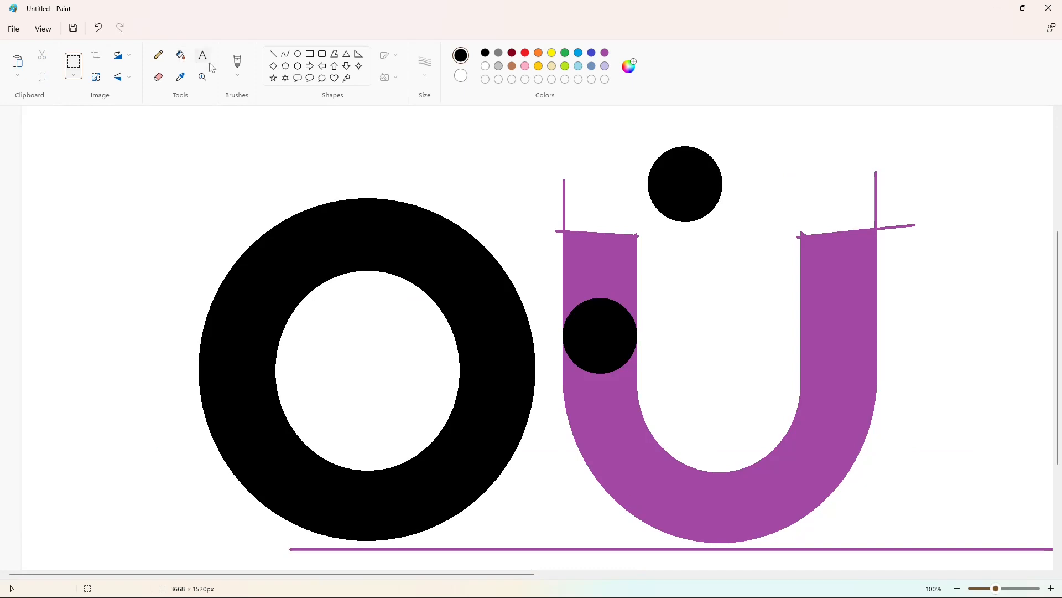
{"action": "left_click", "coordinate": [182, 58]}
{"action": "left_click", "coordinate": [485, 65]}
{"action": "left_click", "coordinate": [600, 271]}
Draw a black circle outline of about 136 × 131 px on the U's right arm, spanning the arm's full width
{"action": "scroll", "coordinate": [490, 533], "scroll_direction": "right", "scroll_amount": 5}
{"action": "left_click", "coordinate": [298, 53]}
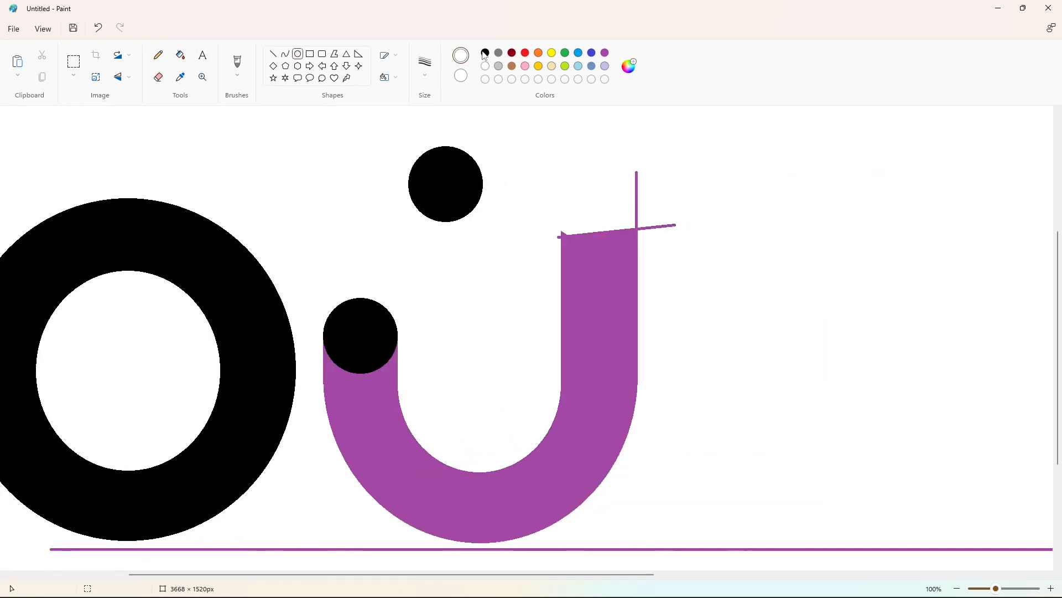
{"action": "left_click_drag", "start_coordinate": [564, 294], "coordinate": [637, 366]}
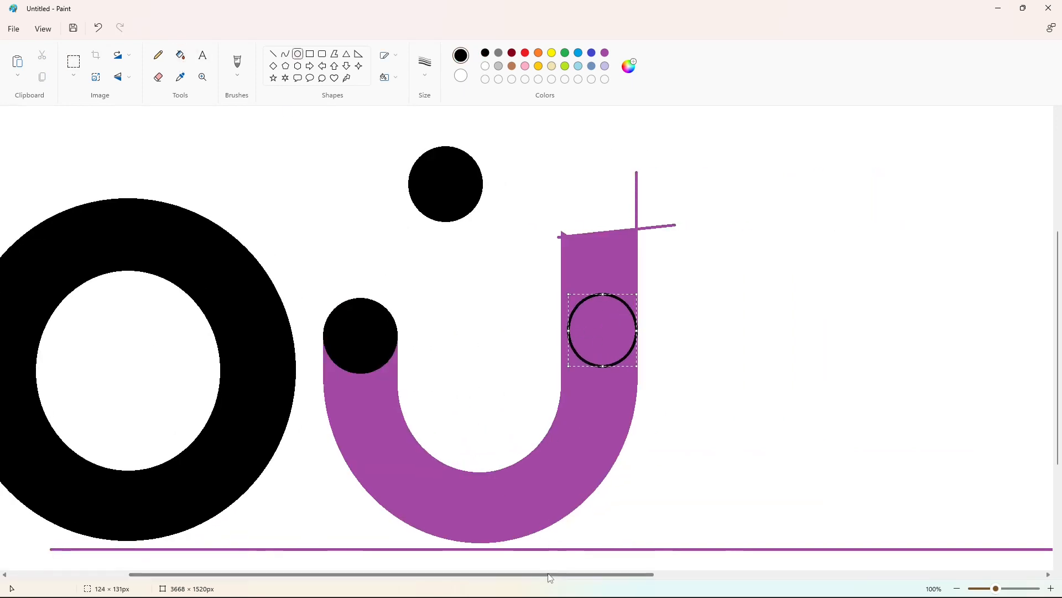
{"action": "scroll", "coordinate": [564, 340], "scroll_direction": "right", "scroll_amount": 1}
{"action": "left_click_drag", "start_coordinate": [557, 341], "coordinate": [555, 349]}
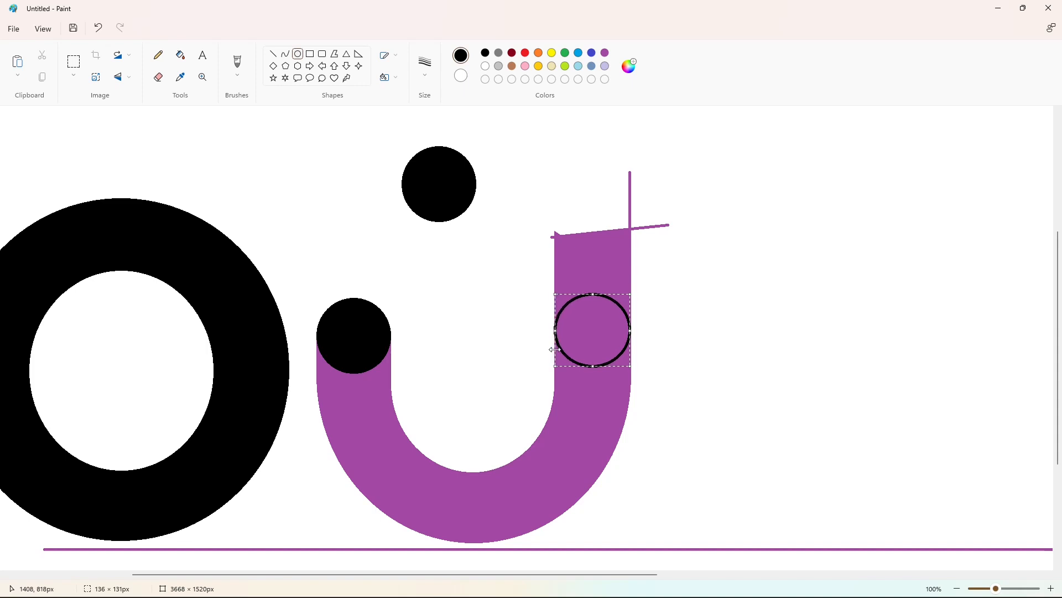
Move the right arm's circle outline to the empty area beyond the U's upper right and fill it black
{"action": "left_click_drag", "start_coordinate": [598, 320], "coordinate": [789, 183]}
{"action": "left_click", "coordinate": [180, 55]}
{"action": "left_click", "coordinate": [786, 169]}
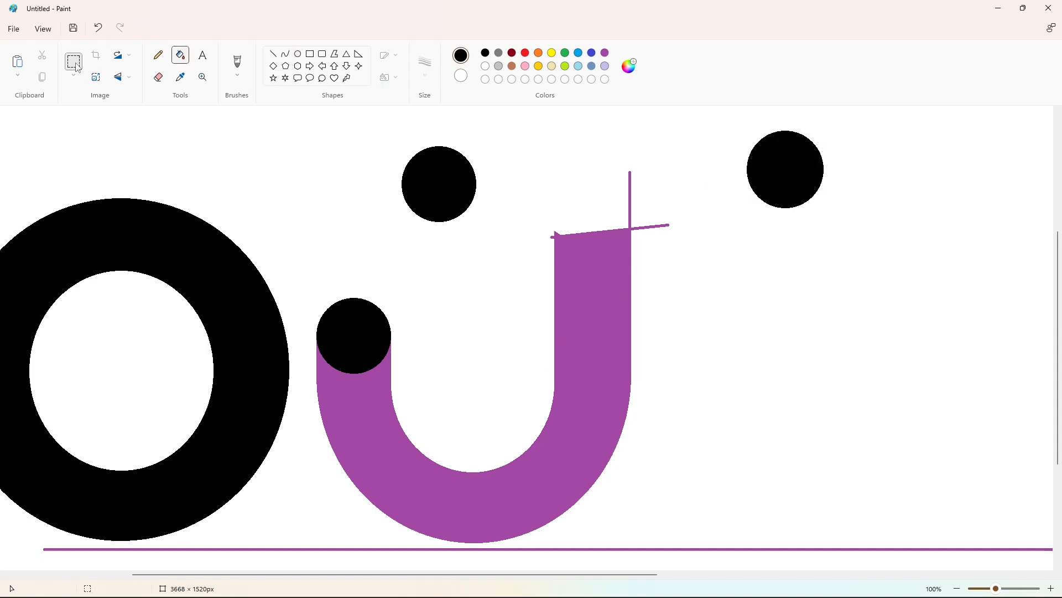
Copy the black circle beyond the U's upper right and position the copy across the right arm, level with the left arm's circle
{"action": "left_click", "coordinate": [77, 67]}
{"action": "left_click_drag", "start_coordinate": [712, 111], "coordinate": [853, 238]}
{"action": "key", "text": "ctrl+c"}
{"action": "key", "text": "ctrl+v"}
{"action": "left_click_drag", "start_coordinate": [109, 179], "coordinate": [387, 339]}
{"action": "left_click", "coordinate": [687, 367]}
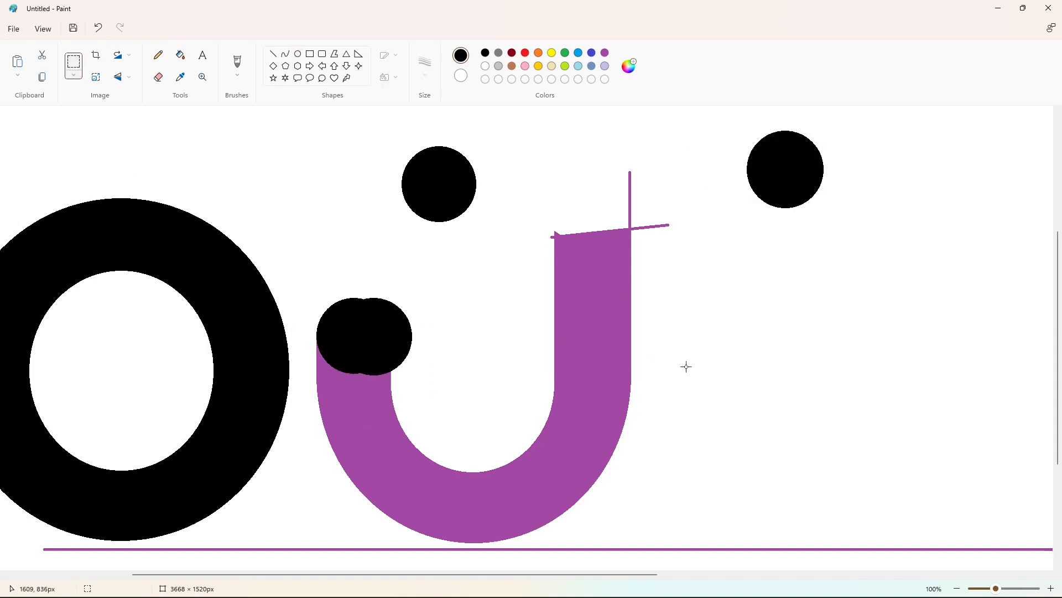
{"action": "key", "text": "Right"}
{"action": "key", "text": "Right"}
{"action": "key", "text": "Right"}
{"action": "key", "text": "Right"}
{"action": "key", "text": "Right"}
{"action": "key", "text": "Right"}
{"action": "key", "text": "Right"}
{"action": "key", "text": "Right"}
{"action": "key", "text": "Right"}
{"action": "key", "text": "Right"}
{"action": "key", "text": "Right"}
{"action": "key", "text": "Right"}
{"action": "key", "text": "Right"}
{"action": "key", "text": "Right"}
{"action": "key", "text": "Right"}
{"action": "key", "text": "Right"}
{"action": "key", "text": "Right"}
{"action": "key", "text": "Right"}
{"action": "key", "text": "Right"}
{"action": "key", "text": "Right"}
{"action": "key", "text": "Left"}
{"action": "key", "text": "Left"}
{"action": "key", "text": "Left"}
{"action": "key", "text": "Left"}
{"action": "key", "text": "Right"}
{"action": "key", "text": "Right"}
{"action": "key", "text": "Right"}
{"action": "key", "text": "Right"}
{"action": "left_click", "coordinate": [699, 367]}
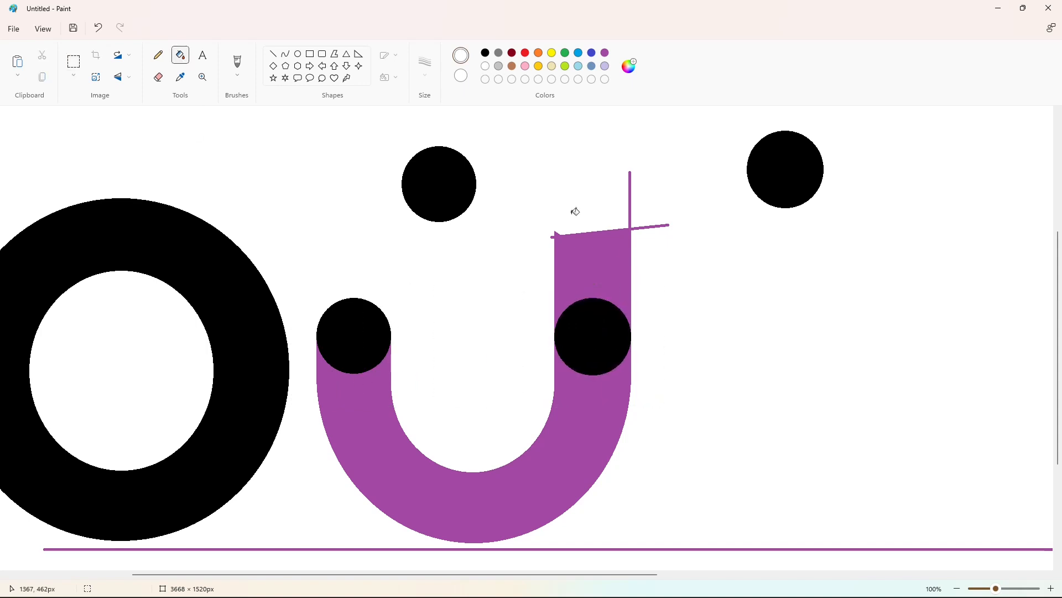
Fill the purple part of the U's right arm above the circle white and the rest of the U black
{"action": "left_click", "coordinate": [580, 260]}
{"action": "left_click", "coordinate": [586, 401]}
{"action": "scroll", "coordinate": [775, 417], "scroll_direction": "down", "scroll_amount": 2}
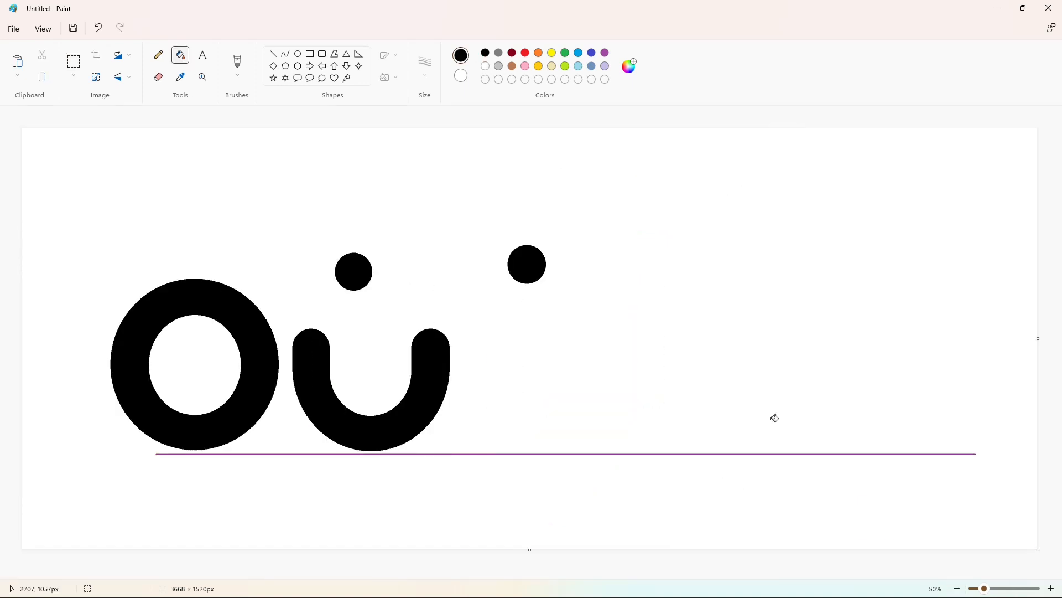
Copy a black circle from above the U and place the copy beyond its right arm, top edge level with the O's top
{"action": "left_click", "coordinate": [74, 61]}
{"action": "left_click_drag", "start_coordinate": [472, 206], "coordinate": [600, 339]}
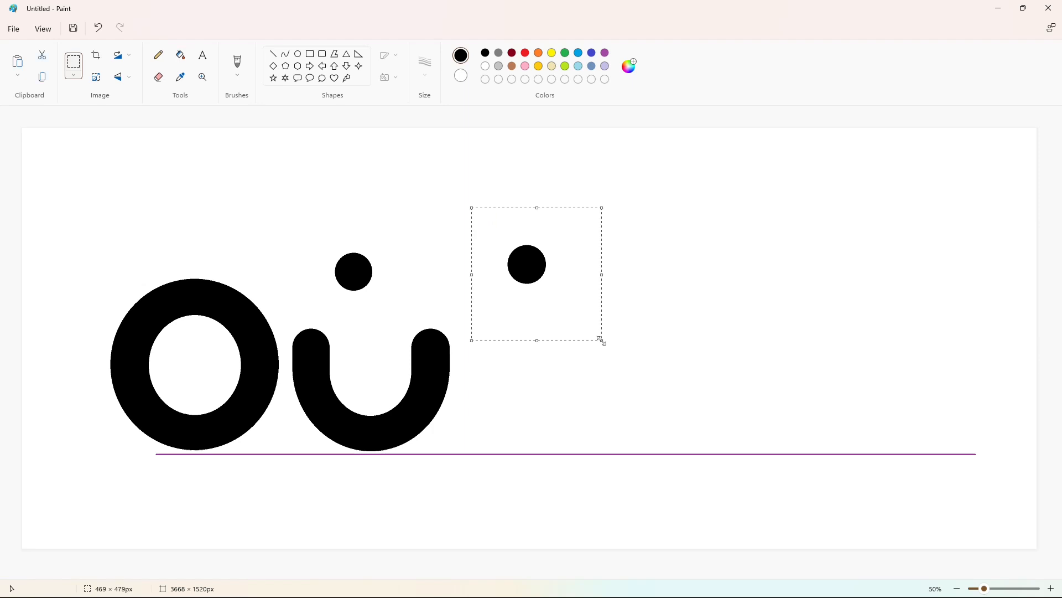
{"action": "key", "text": "ctrl+c"}
{"action": "key", "text": "ctrl+v"}
{"action": "left_click_drag", "start_coordinate": [78, 187], "coordinate": [485, 301]}
{"action": "key", "text": "ctrl+z"}
{"action": "key", "text": "ctrl+v"}
{"action": "left_click_drag", "start_coordinate": [114, 181], "coordinate": [499, 301]}
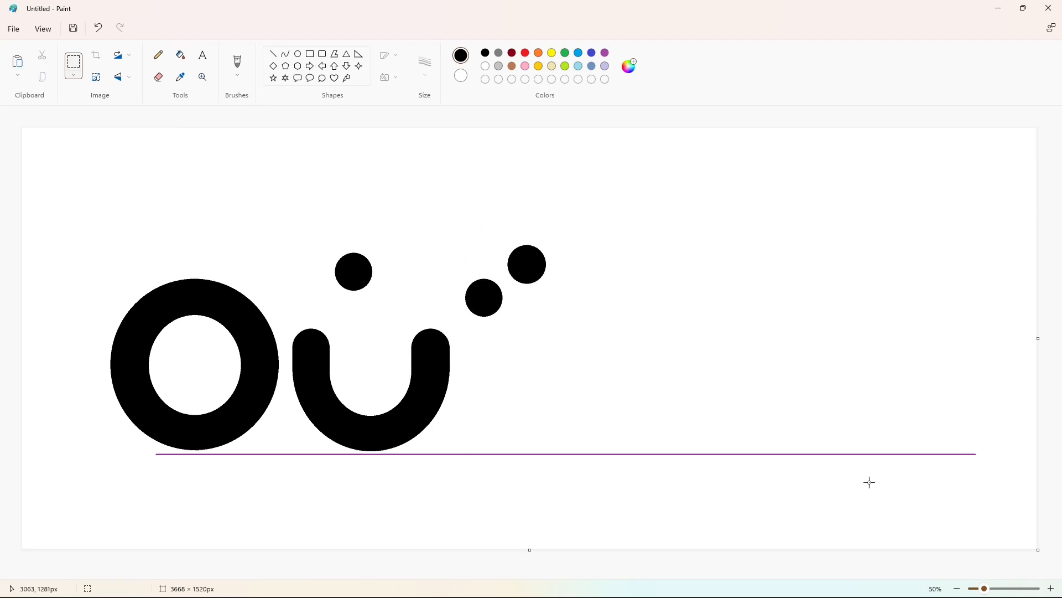
Draw a rectangle about 526 px tall from the new circle's middle towards the baseline, widen it to the circle's width and fill it black
{"action": "scroll", "coordinate": [870, 483], "scroll_direction": "up", "scroll_amount": 2}
{"action": "left_click", "coordinate": [311, 58]}
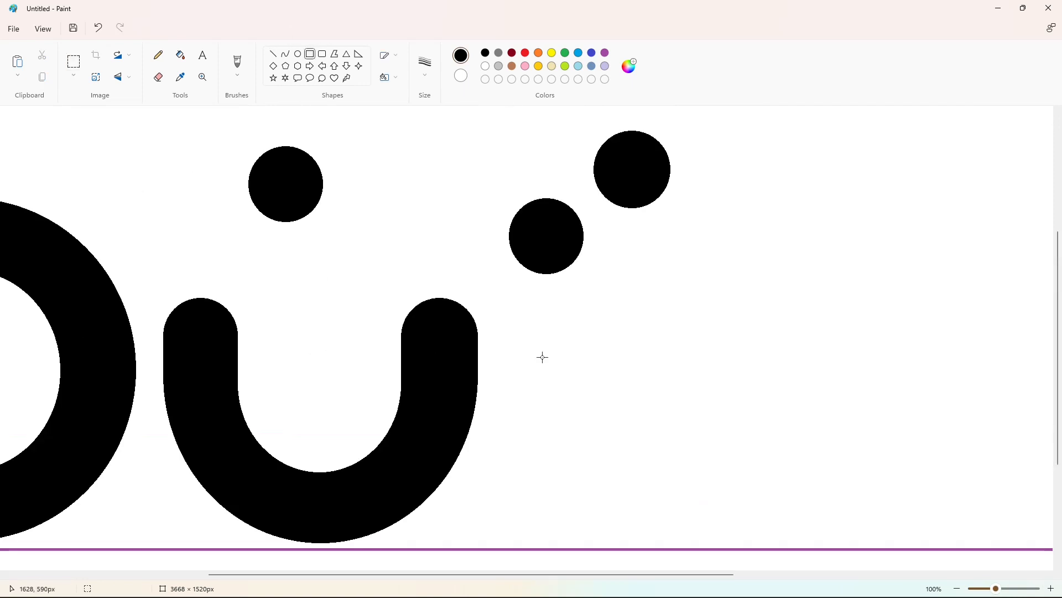
{"action": "left_click_drag", "start_coordinate": [514, 240], "coordinate": [580, 530]}
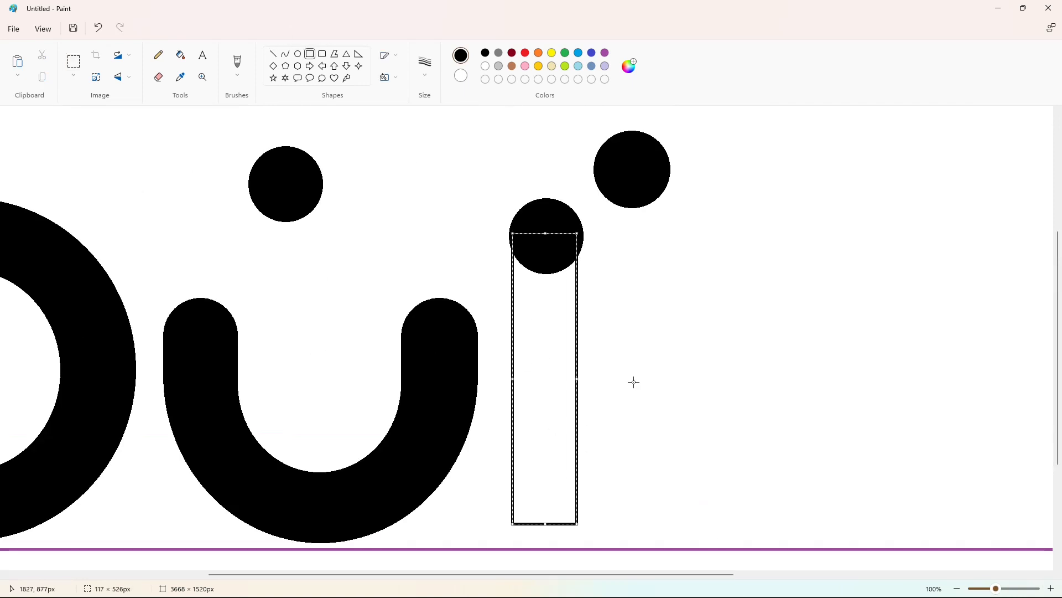
{"action": "left_click_drag", "start_coordinate": [576, 384], "coordinate": [583, 385]}
{"action": "left_click", "coordinate": [180, 55]}
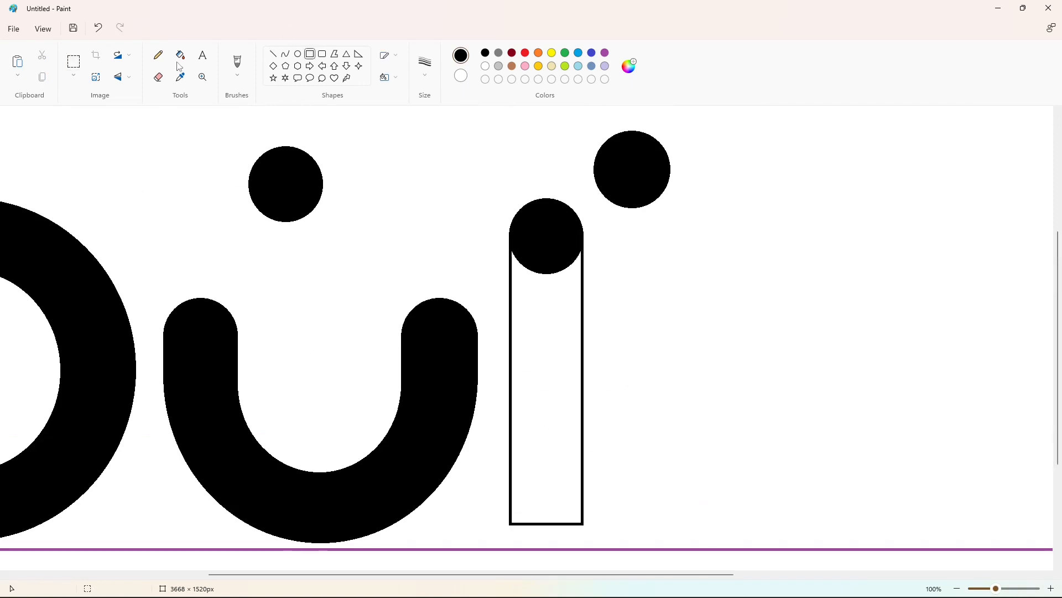
{"action": "left_click", "coordinate": [546, 382]}
Copy the stem's lower part and place the copy slightly lower, extending the stem almost to the baseline
{"action": "left_click", "coordinate": [958, 588]}
{"action": "left_click", "coordinate": [1052, 588]}
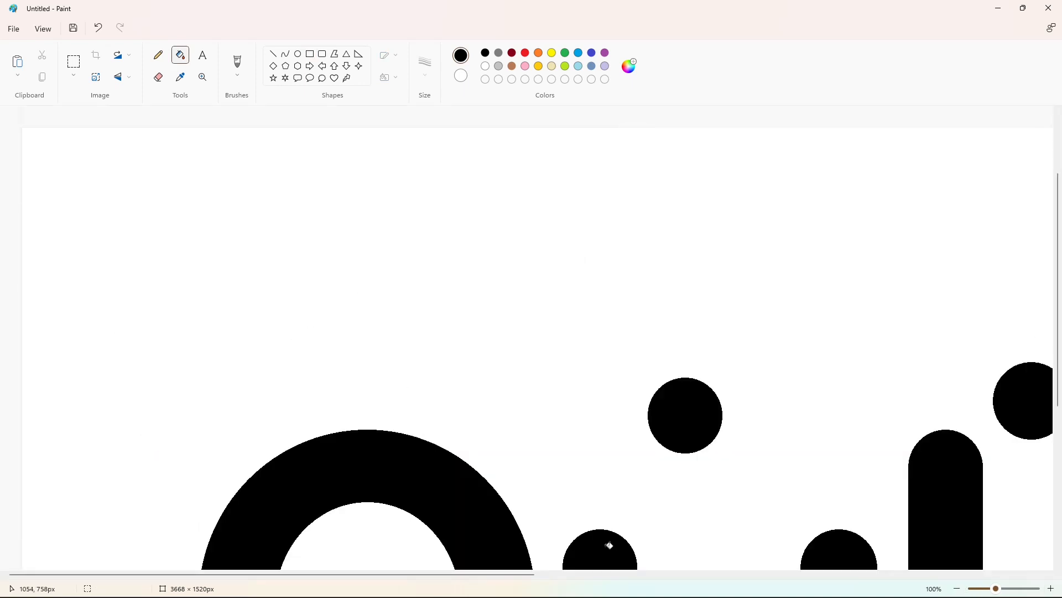
{"action": "scroll", "coordinate": [607, 543], "scroll_direction": "down", "scroll_amount": 5}
{"action": "left_click", "coordinate": [73, 62]}
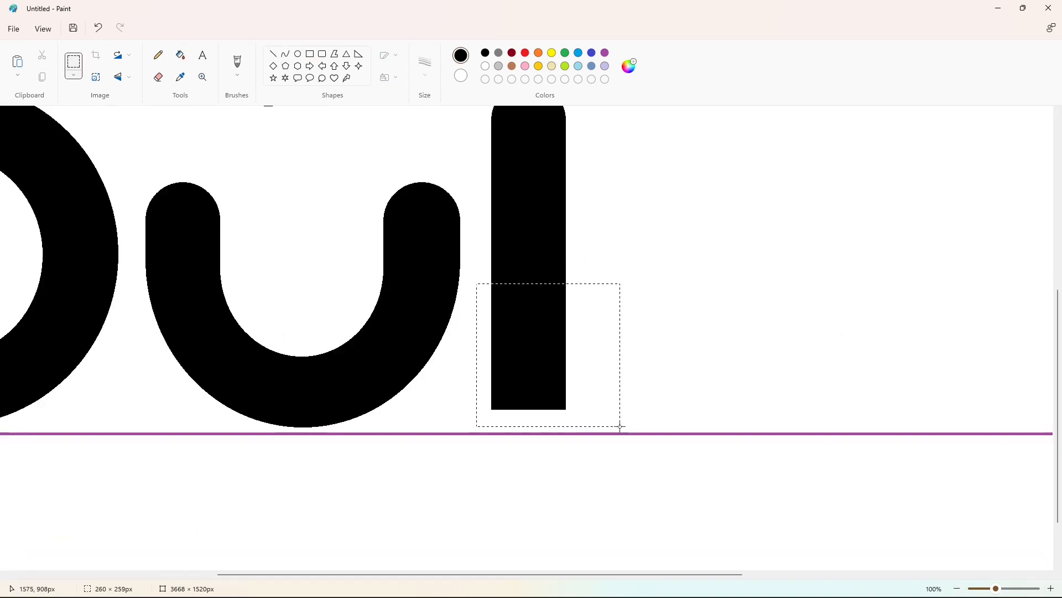
{"action": "left_click_drag", "start_coordinate": [620, 426], "coordinate": [620, 426]}
{"action": "key", "text": "ctrl+c"}
{"action": "key", "text": "ctrl+v"}
{"action": "left_click_drag", "start_coordinate": [86, 205], "coordinate": [540, 381]}
{"action": "left_click", "coordinate": [958, 552]}
{"action": "left_click", "coordinate": [957, 588]}
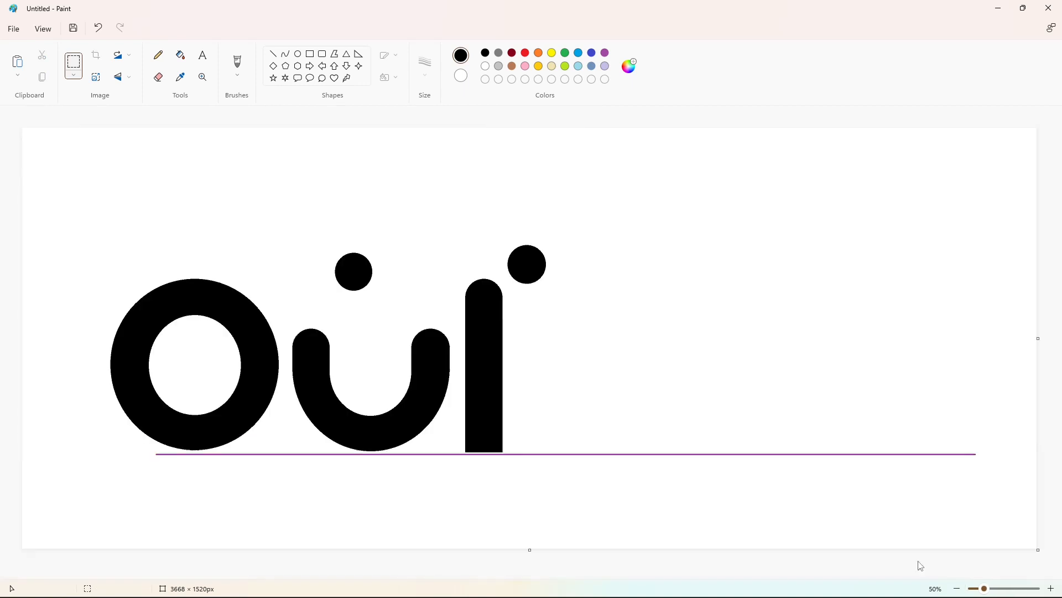
{"action": "left_click", "coordinate": [1052, 588]}
{"action": "scroll", "coordinate": [550, 498], "scroll_direction": "down", "scroll_amount": 5}
{"action": "left_click_drag", "start_coordinate": [387, 574], "coordinate": [558, 574]}
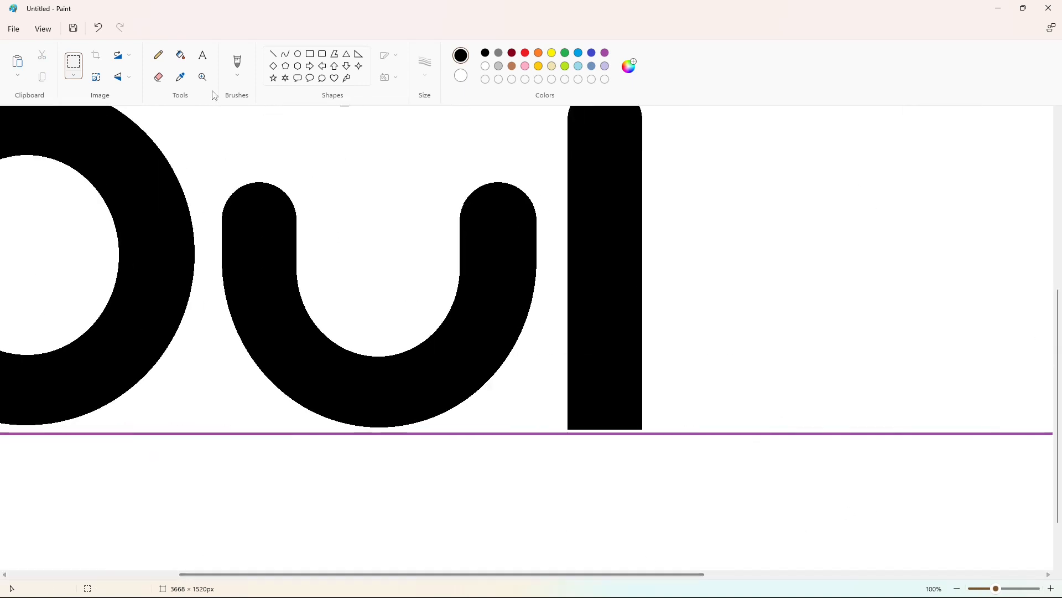
{"action": "key", "text": "ctrl+v"}
{"action": "left_click", "coordinate": [129, 54]}
{"action": "left_click", "coordinate": [121, 73]}
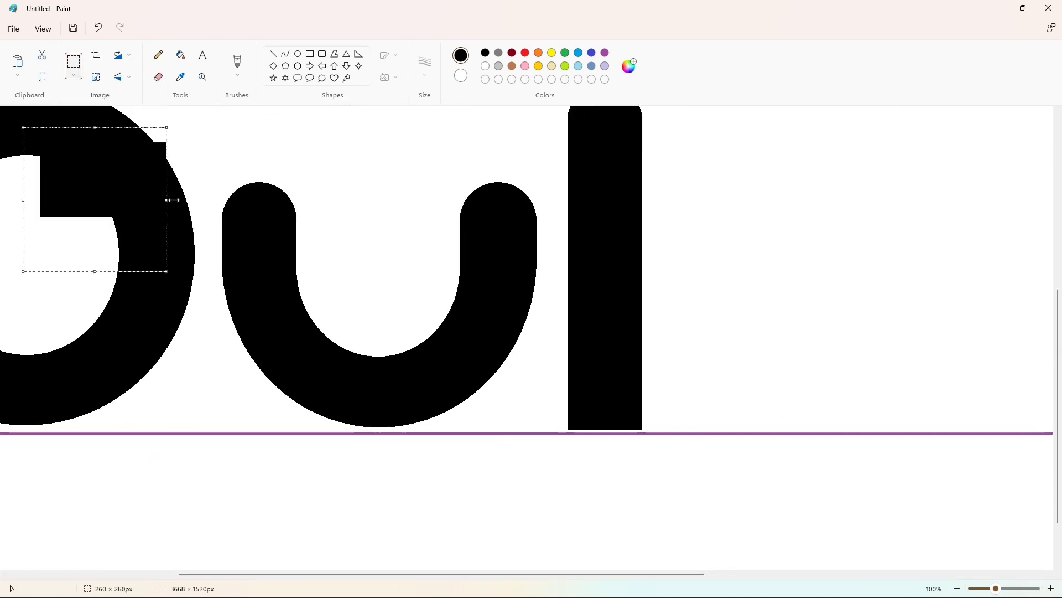
{"action": "left_click_drag", "start_coordinate": [91, 186], "coordinate": [672, 395]}
{"action": "key", "text": "ctrl+z"}
Try to add a horizontal bar at the stem's foot using a rotated copy of the stem's lower part
{"action": "scroll", "coordinate": [857, 456], "scroll_direction": "down", "scroll_amount": 2}
{"action": "key", "text": "ctrl+v"}
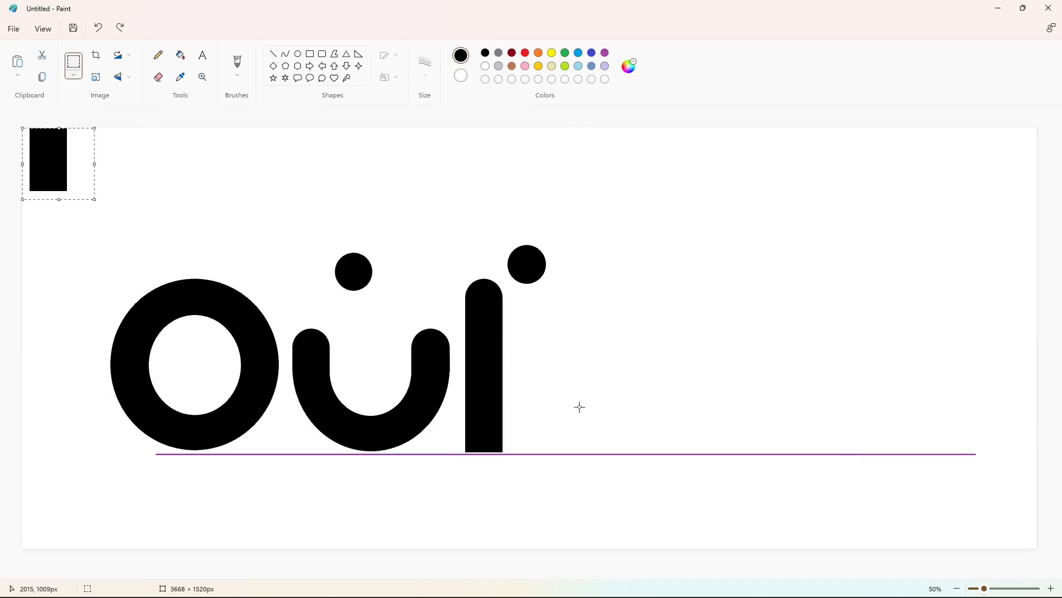
{"action": "left_click", "coordinate": [128, 57]}
{"action": "left_click", "coordinate": [121, 74]}
{"action": "left_click_drag", "start_coordinate": [76, 157], "coordinate": [547, 395]}
{"action": "left_click_drag", "start_coordinate": [503, 386], "coordinate": [521, 431]}
{"action": "left_click", "coordinate": [685, 424]}
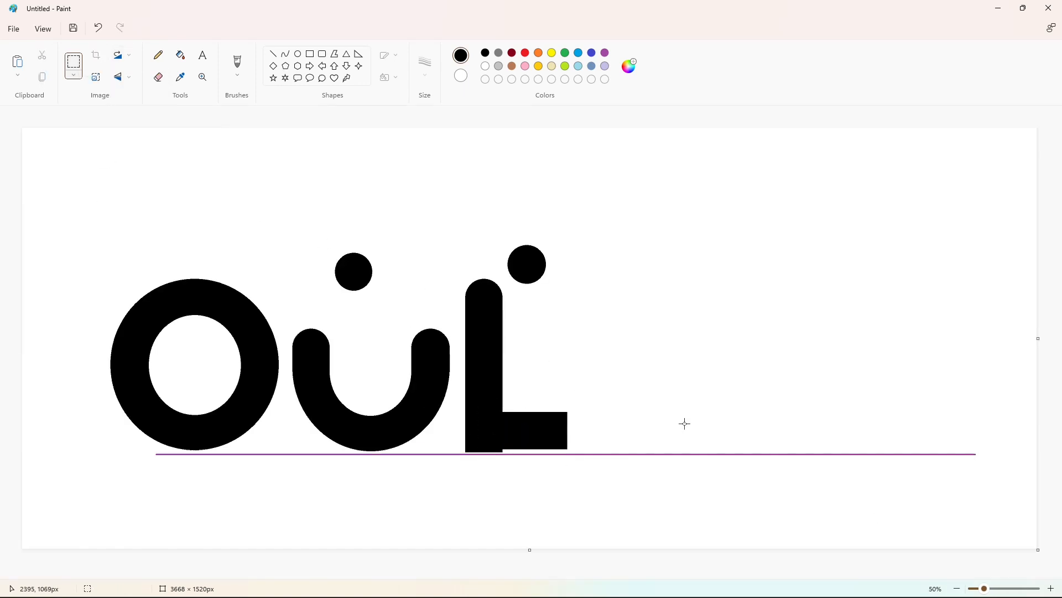
{"action": "key", "text": "ctrl+z"}
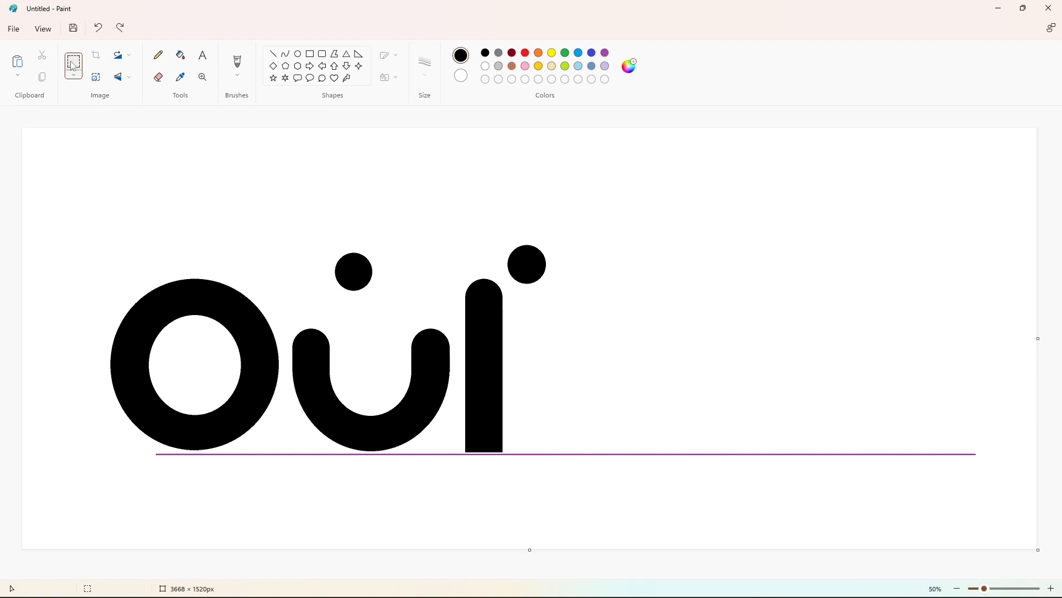
Copy the black circle above the U and place the copy just beyond the stem, level with the U's rounded arm ends
{"action": "key", "text": "ctrl+c"}
{"action": "key", "text": "ctrl+v"}
{"action": "left_click_drag", "start_coordinate": [61, 169], "coordinate": [538, 349]}
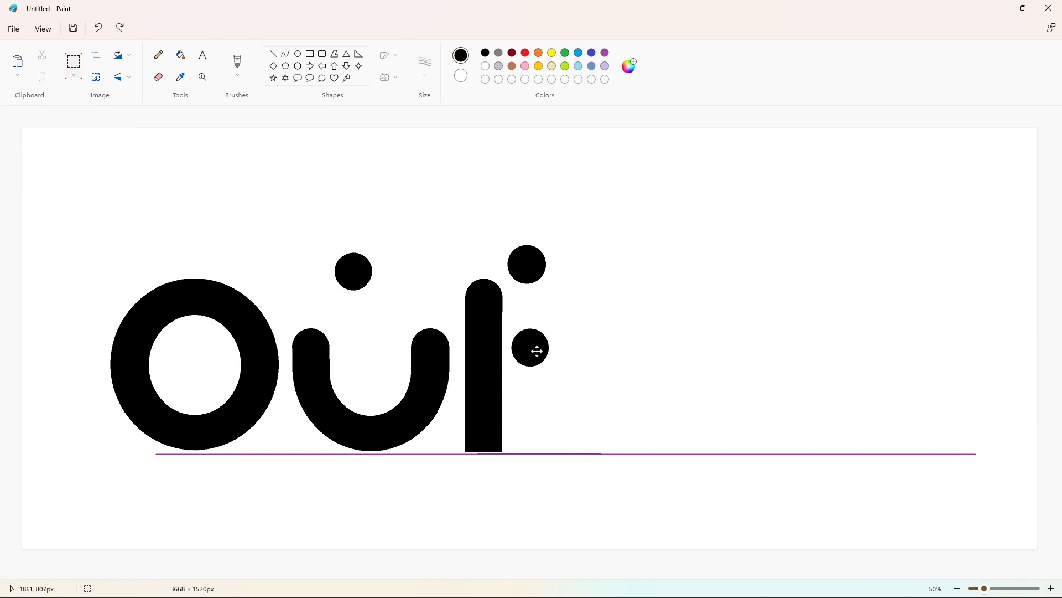
{"action": "left_click", "coordinate": [672, 388]}
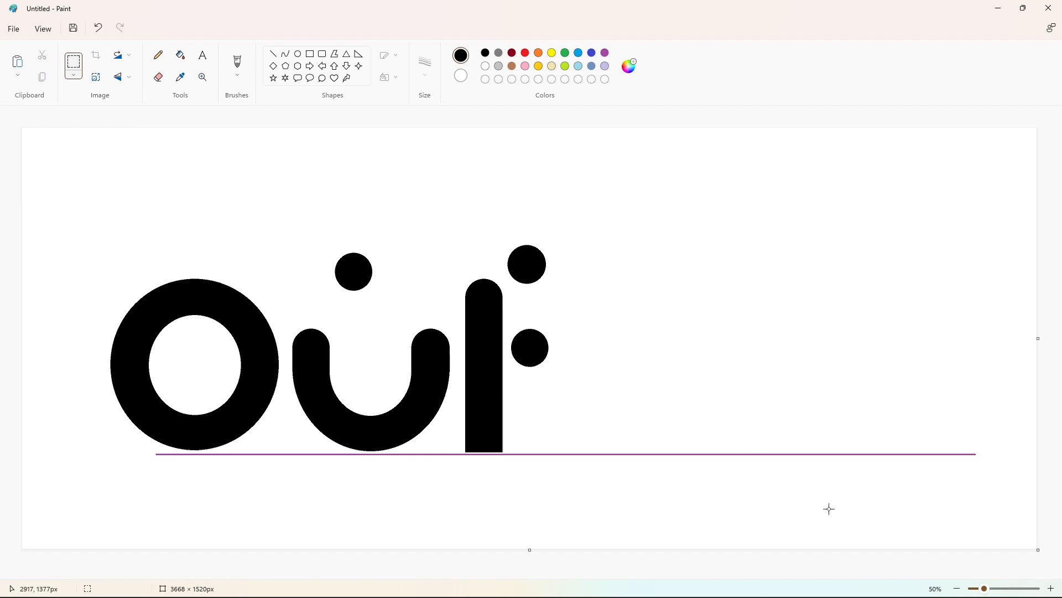
Join the circle to the stem with black horizontal lines along its upper and lower edges and fill the gap black
{"action": "left_click", "coordinate": [1052, 589]}
{"action": "scroll", "coordinate": [745, 542], "scroll_direction": "up", "scroll_amount": 2}
{"action": "left_click", "coordinate": [273, 54]}
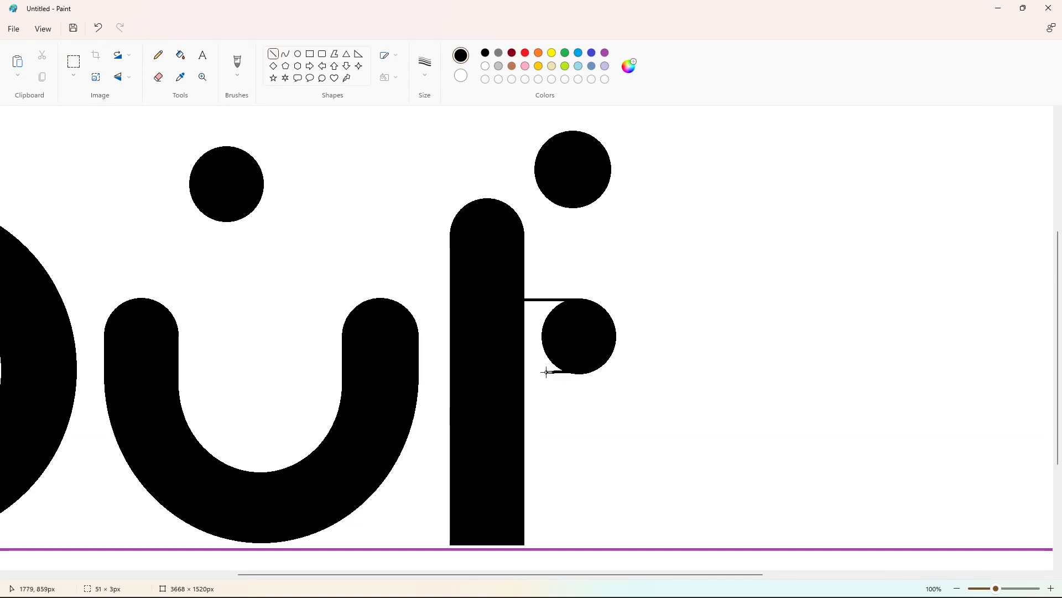
{"action": "left_click", "coordinate": [611, 345]}
{"action": "left_click", "coordinate": [180, 55]}
{"action": "left_click", "coordinate": [545, 337]}
Trim the stem's foot slightly with a white horizontal line and a white fill
{"action": "left_click", "coordinate": [965, 590]}
{"action": "left_click", "coordinate": [1052, 588]}
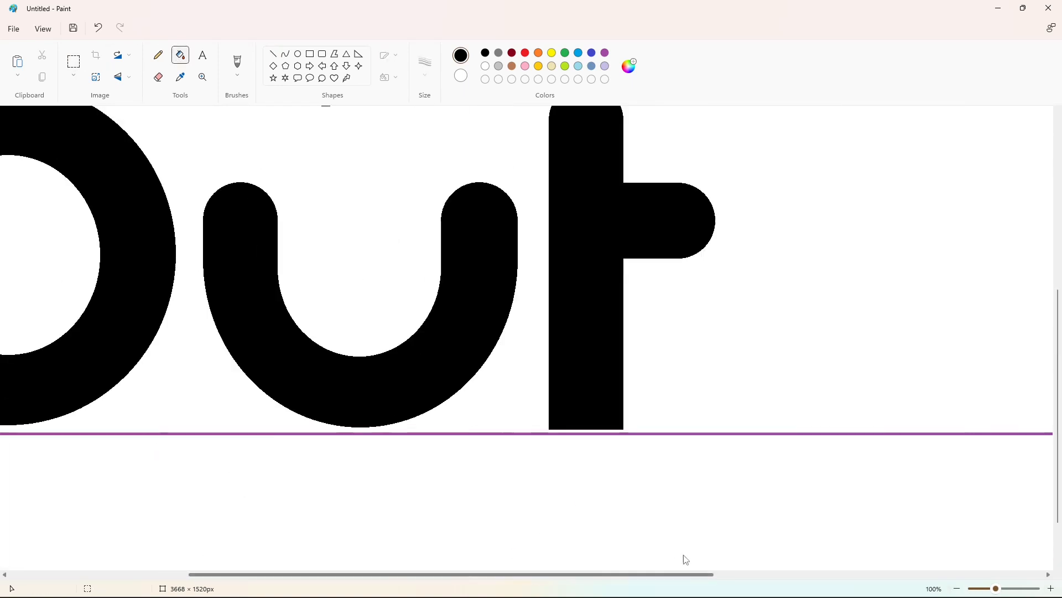
{"action": "left_click", "coordinate": [75, 64]}
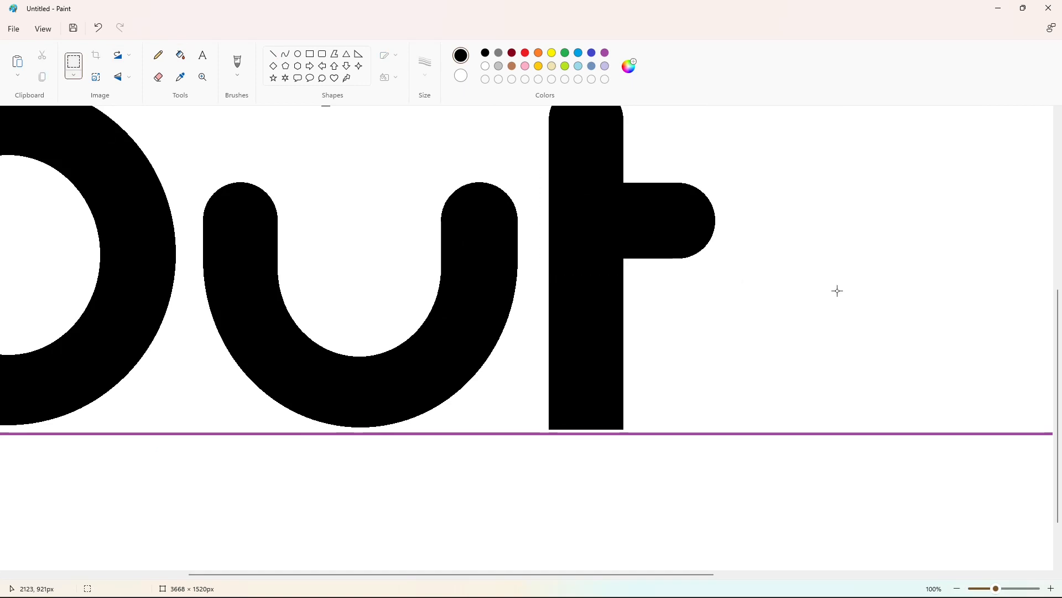
{"action": "left_click", "coordinate": [958, 589]}
{"action": "left_click", "coordinate": [273, 54]}
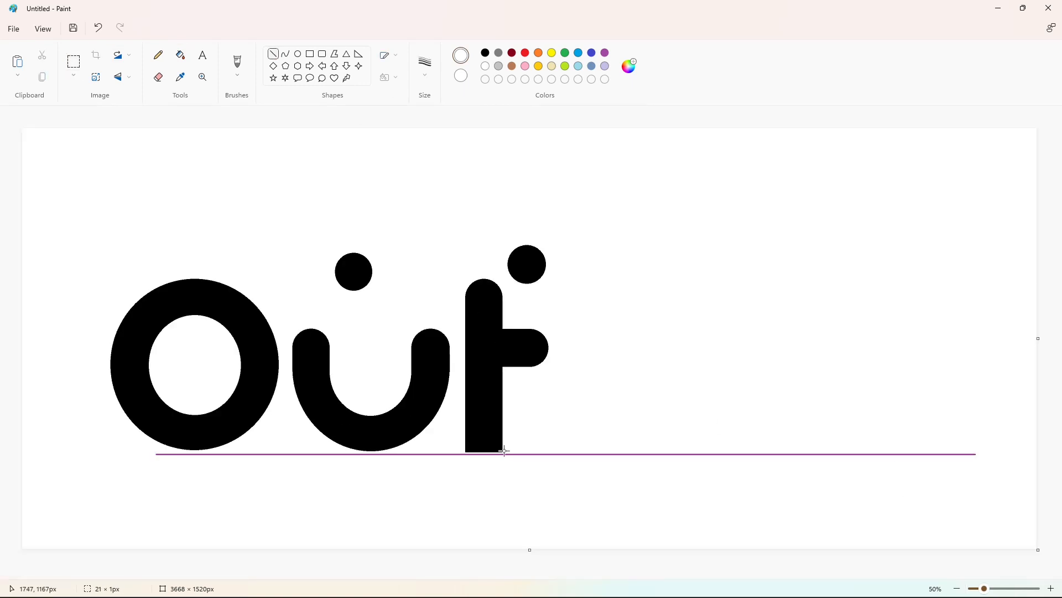
{"action": "left_click", "coordinate": [181, 55]}
Copy the stem section with its side arm and place the copy over the original, in line with the stem
{"action": "left_click", "coordinate": [1051, 588]}
{"action": "key", "text": "ctrl+v"}
{"action": "left_click_drag", "start_coordinate": [86, 167], "coordinate": [507, 314]}
{"action": "key", "text": "ctrl+z"}
{"action": "key", "text": "ctrl+v"}
{"action": "left_click_drag", "start_coordinate": [237, 164], "coordinate": [676, 262]}
Move the copied stem section straight down until its arm's lower edge is level with the original stem's foot, keeping the stem edges aligned
{"action": "key", "text": "Down"}
{"action": "key", "text": "Down"}
{"action": "key", "text": "Down"}
{"action": "key", "text": "Down"}
{"action": "key", "text": "Down"}
{"action": "key", "text": "Down"}
{"action": "key", "text": "Down"}
{"action": "key", "text": "Down"}
{"action": "key", "text": "Down"}
{"action": "key", "text": "Down"}
{"action": "key", "text": "Down"}
{"action": "key", "text": "Down"}
{"action": "key", "text": "Down"}
{"action": "key", "text": "Down"}
{"action": "key", "text": "Down"}
{"action": "key", "text": "Down"}
{"action": "key", "text": "Down"}
{"action": "key", "text": "Down"}
{"action": "key", "text": "Down"}
{"action": "key", "text": "Down"}
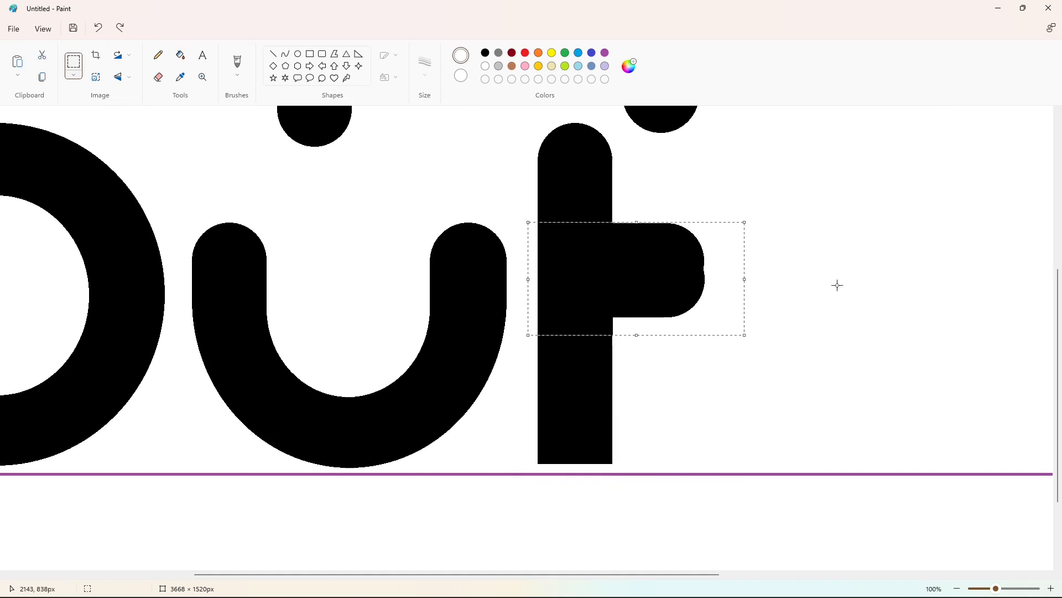
{"action": "key", "text": "Up"}
{"action": "key", "text": "Up"}
{"action": "key", "text": "Up"}
{"action": "key", "text": "Up"}
{"action": "key", "text": "Up"}
{"action": "key", "text": "Up"}
{"action": "key", "text": "Up"}
{"action": "key", "text": "Down"}
{"action": "key", "text": "Down"}
{"action": "key", "text": "Down"}
{"action": "key", "text": "Down"}
{"action": "key", "text": "Down"}
{"action": "key", "text": "Down"}
{"action": "key", "text": "Down"}
{"action": "key", "text": "Down"}
{"action": "key", "text": "Down"}
{"action": "key", "text": "Down"}
{"action": "key", "text": "Down"}
{"action": "key", "text": "Down"}
{"action": "key", "text": "Down"}
{"action": "key", "text": "Down"}
{"action": "key", "text": "Down"}
{"action": "key", "text": "Down"}
{"action": "key", "text": "Down"}
{"action": "key", "text": "Down"}
{"action": "key", "text": "Down"}
{"action": "key", "text": "Down"}
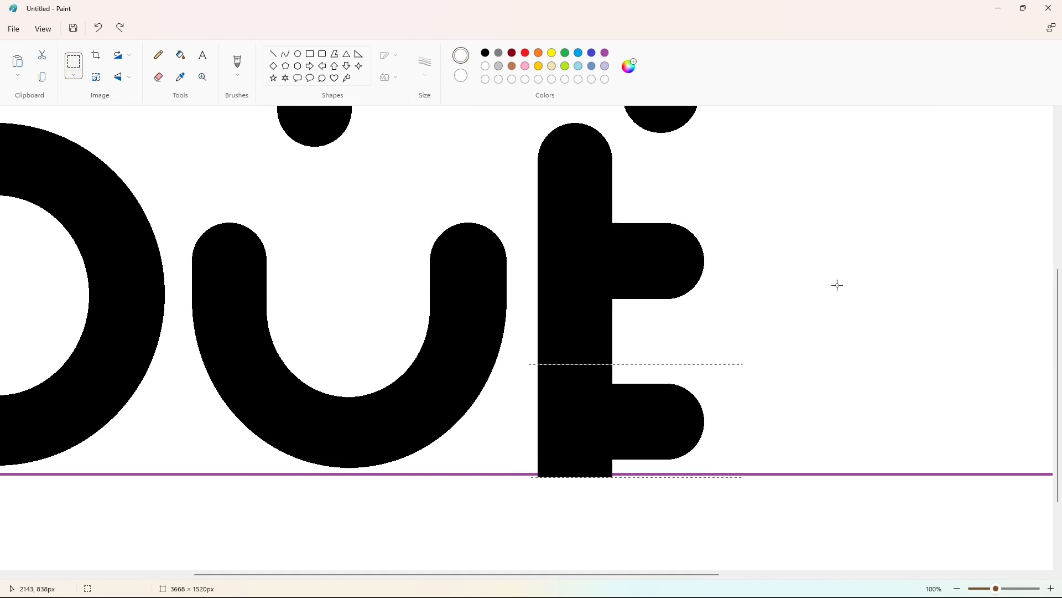
{"action": "key", "text": "Left"}
{"action": "key", "text": "Left"}
{"action": "key", "text": "Left"}
{"action": "key", "text": "Down"}
{"action": "key", "text": "Down"}
{"action": "key", "text": "Down"}
{"action": "key", "text": "Down"}
{"action": "key", "text": "Down"}
{"action": "key", "text": "Down"}
{"action": "key", "text": "Down"}
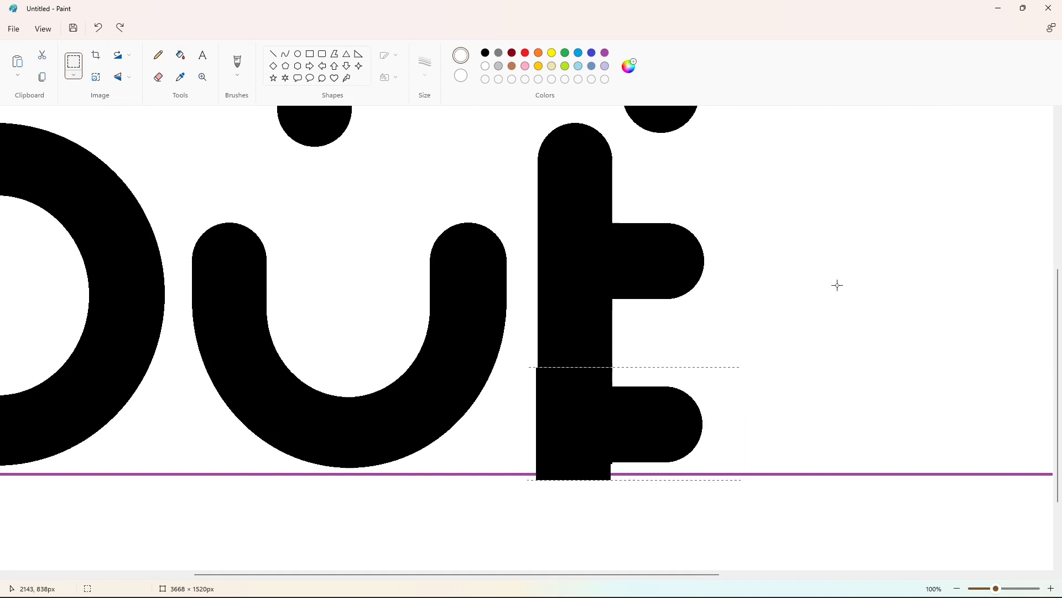
{"action": "key", "text": "Right"}
{"action": "key", "text": "Right"}
{"action": "key", "text": "Right"}
{"action": "key", "text": "Left"}
{"action": "key", "text": "Right"}
{"action": "key", "text": "Down"}
{"action": "left_click", "coordinate": [837, 285]}
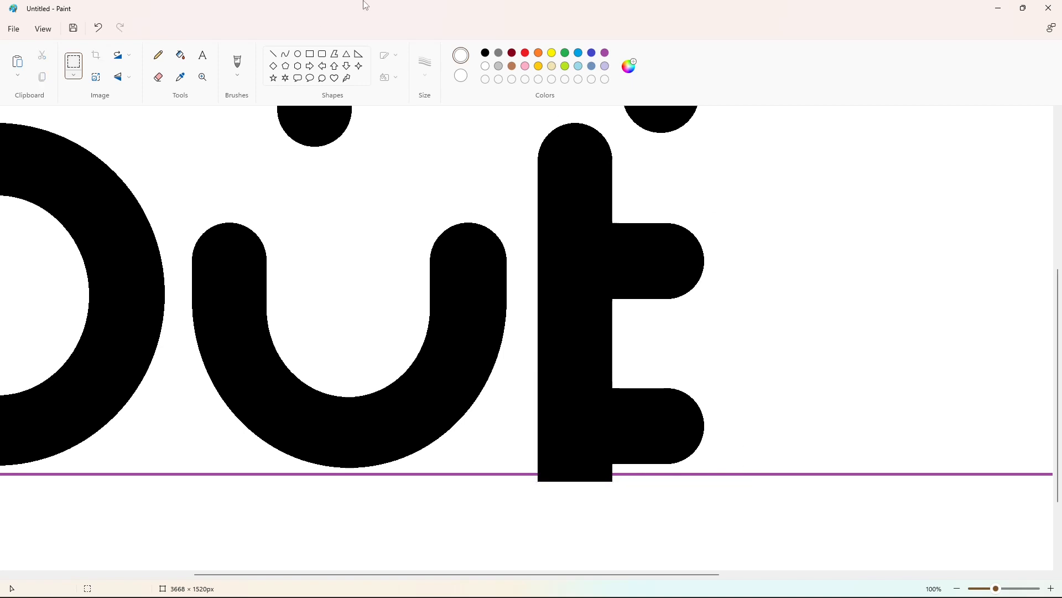
Draw a white line about 212 px long across the stem just below the lower arm and fill the stub beneath it white
{"action": "left_click", "coordinate": [273, 54]}
{"action": "left_click_drag", "start_coordinate": [585, 468], "coordinate": [512, 466]}
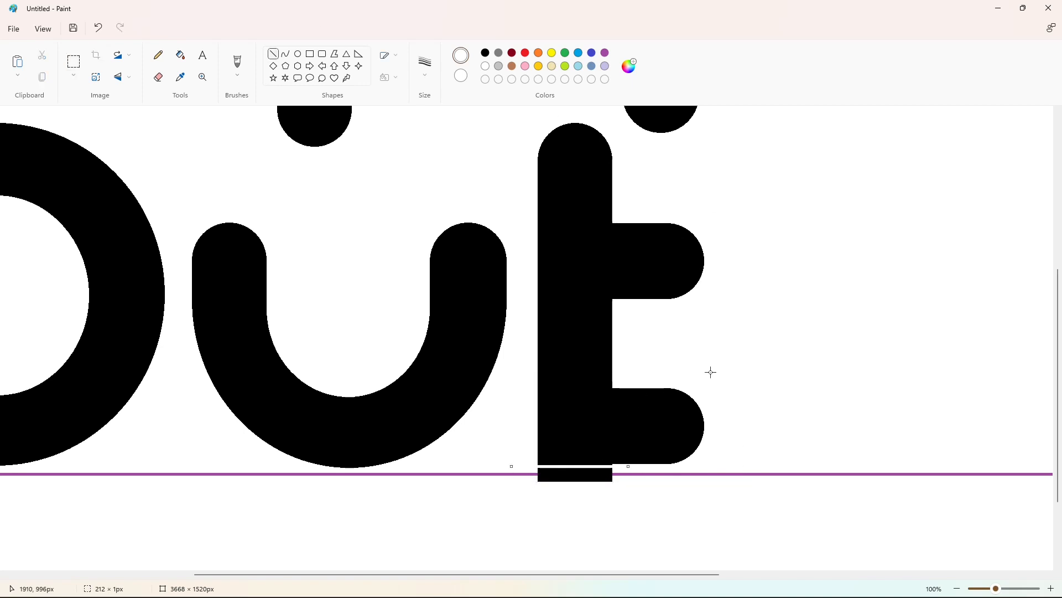
{"action": "left_click", "coordinate": [180, 55]}
{"action": "left_click", "coordinate": [575, 475]}
{"action": "scroll", "coordinate": [836, 438], "scroll_direction": "down", "scroll_amount": 1}
{"action": "key", "text": "ctrl+v"}
{"action": "key", "text": "ctrl+z"}
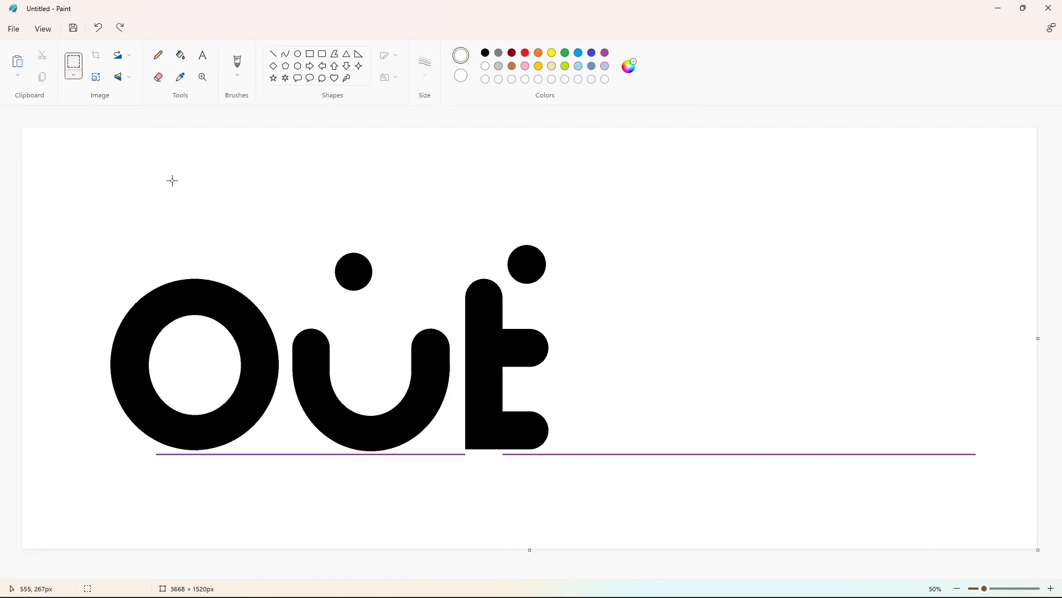
{"action": "key", "text": "ctrl+v"}
{"action": "key", "text": "ctrl+z"}
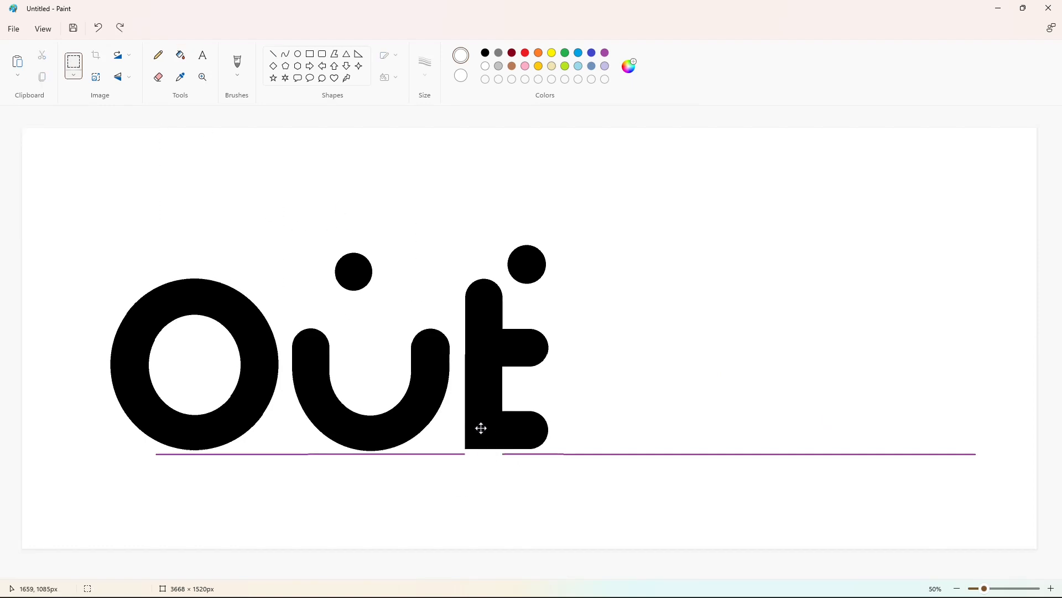
Fill the third letter, the stem with two side arms, purple
{"action": "left_click", "coordinate": [605, 53]}
{"action": "left_click", "coordinate": [180, 55]}
{"action": "left_click", "coordinate": [483, 349]}
Try to place a copy of the black circle over the purple letter's lower-left corner
{"action": "key", "text": "ctrl+v"}
{"action": "left_click_drag", "start_coordinate": [103, 194], "coordinate": [498, 424]}
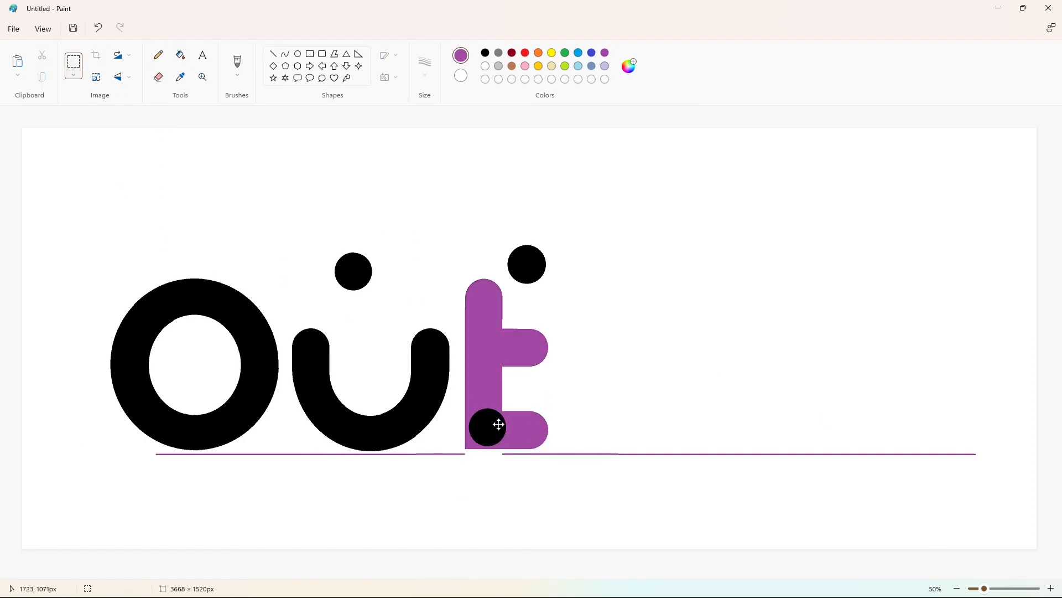
{"action": "key", "text": "ctrl+z"}
Draw a black circle outline of about 289 × 289 px over the purple letter's lower part and move it to the empty upper-right area
{"action": "left_click", "coordinate": [298, 54]}
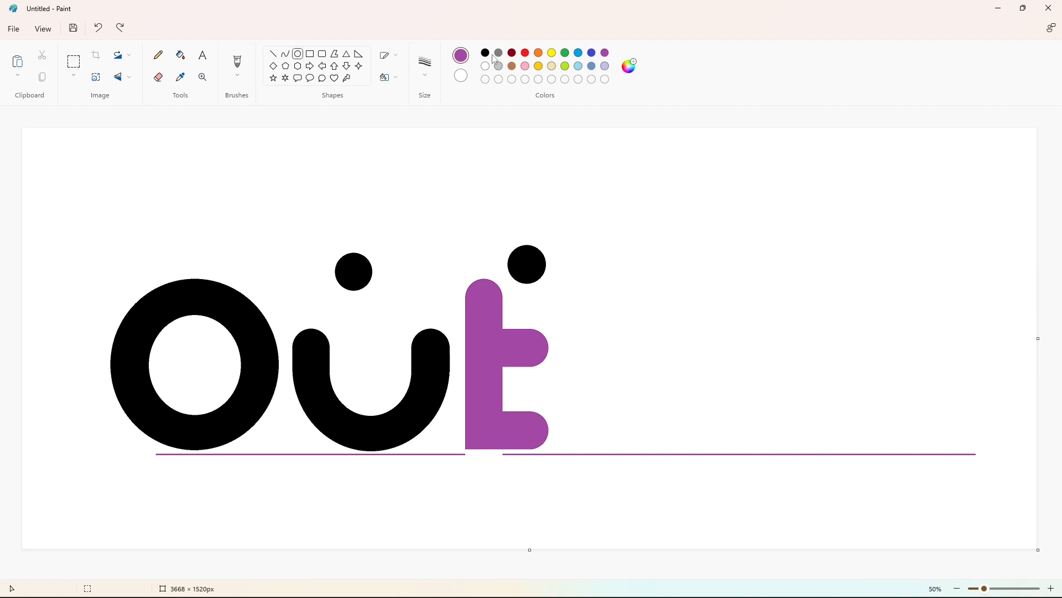
{"action": "left_click", "coordinate": [485, 53]}
{"action": "left_click_drag", "start_coordinate": [476, 372], "coordinate": [555, 450]}
{"action": "left_click_drag", "start_coordinate": [509, 424], "coordinate": [499, 420]}
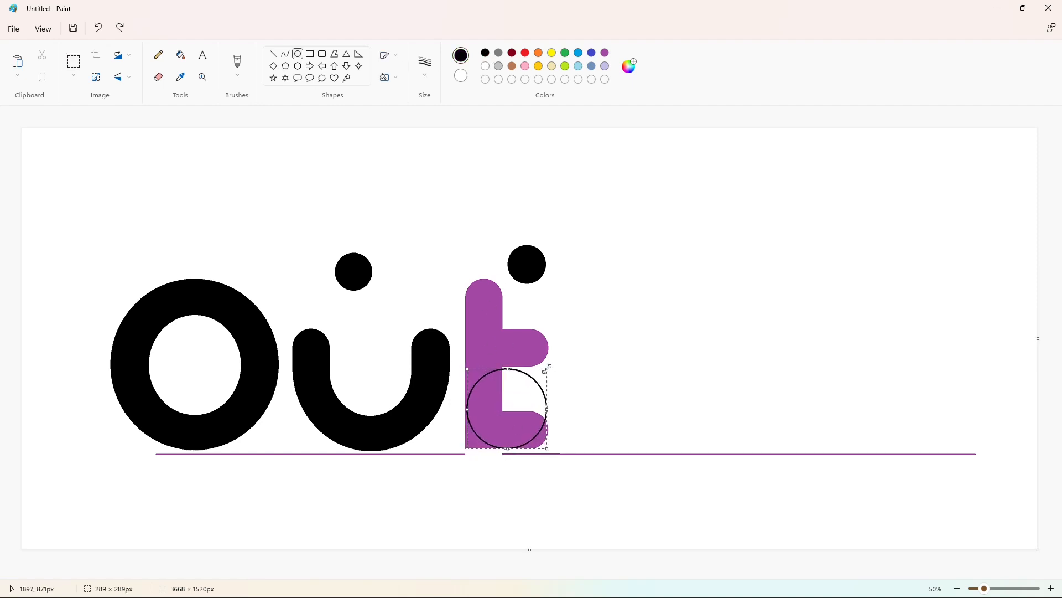
{"action": "left_click_drag", "start_coordinate": [548, 369], "coordinate": [744, 159]}
Erase gaps in the large circle outline and fill the unneeded arc white
{"action": "left_click", "coordinate": [792, 196]}
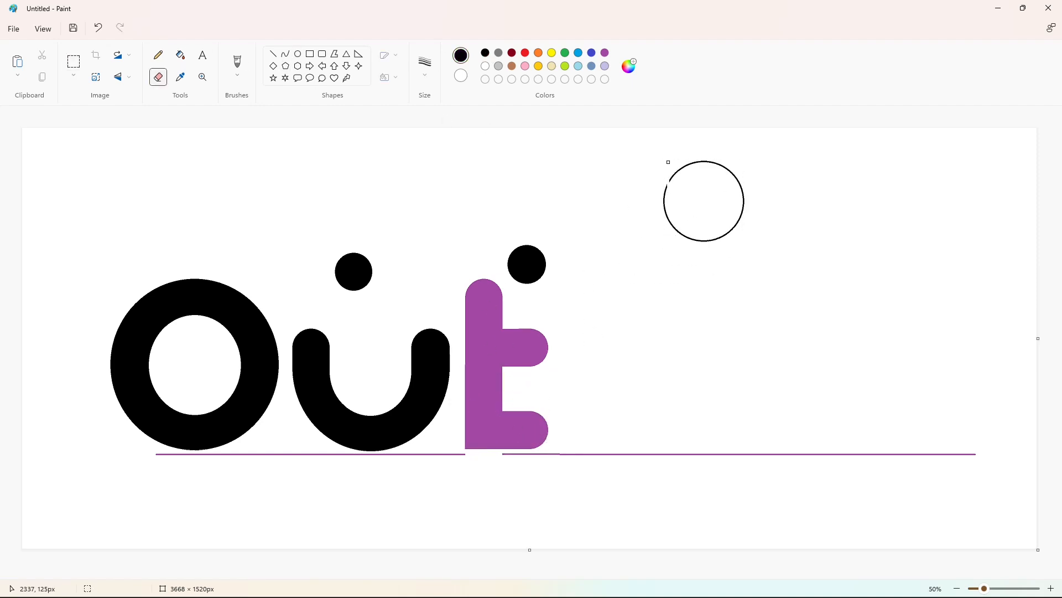
{"action": "left_click", "coordinate": [180, 54]}
{"action": "left_click", "coordinate": [485, 65]}
{"action": "left_click", "coordinate": [732, 173]}
Copy the black arc from the empty upper-right area and align the copy with the purple letter's lower-left corner
{"action": "left_click", "coordinate": [74, 62]}
{"action": "key", "text": "ctrl+x"}
{"action": "left_click", "coordinate": [1051, 588]}
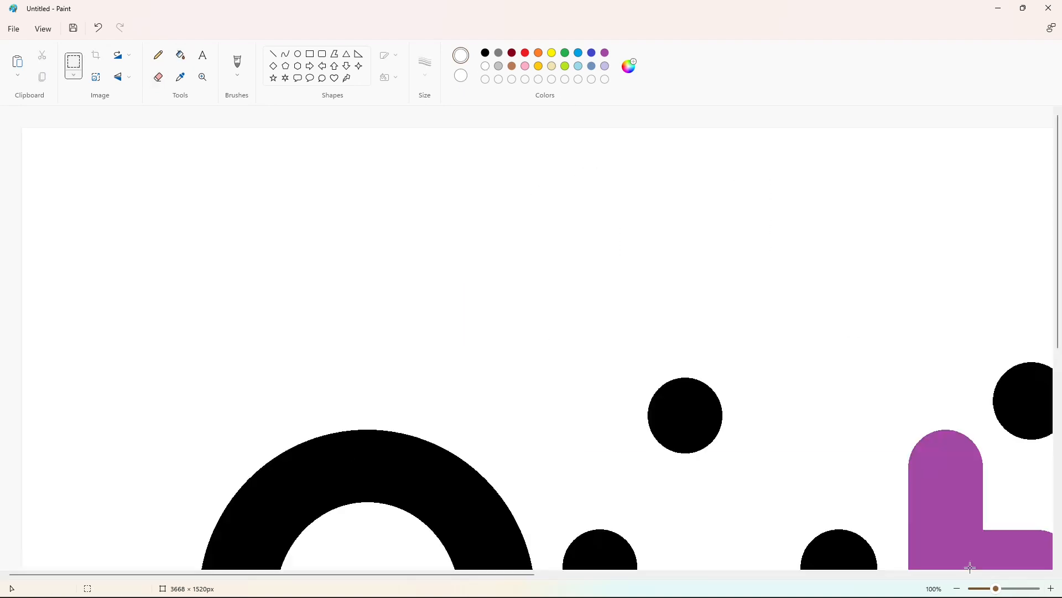
{"action": "scroll", "coordinate": [967, 567], "scroll_direction": "down", "scroll_amount": 7}
{"action": "left_click_drag", "start_coordinate": [508, 573], "coordinate": [709, 573]}
{"action": "key", "text": "ctrl+v"}
{"action": "left_click_drag", "start_coordinate": [190, 236], "coordinate": [590, 283]}
{"action": "key", "text": "Left"}
{"action": "key", "text": "Left"}
{"action": "key", "text": "Left"}
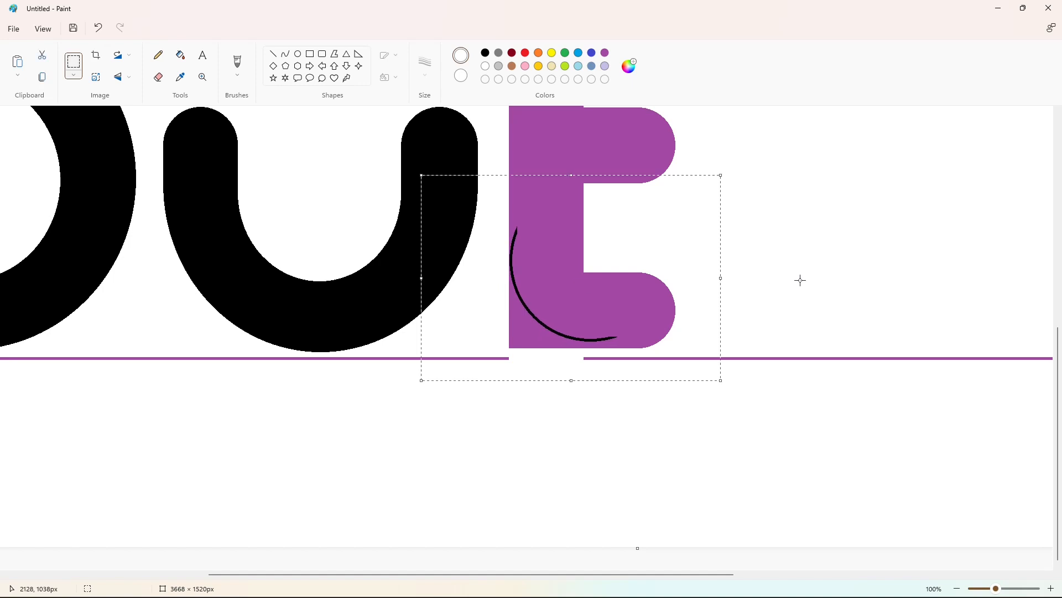
{"action": "key", "text": "Down"}
{"action": "key", "text": "Down"}
{"action": "key", "text": "Down"}
{"action": "key", "text": "Down"}
{"action": "key", "text": "Down"}
{"action": "key", "text": "Down"}
{"action": "key", "text": "Down"}
{"action": "key", "text": "Down"}
{"action": "key", "text": "Down"}
{"action": "key", "text": "Down"}
{"action": "key", "text": "Down"}
{"action": "key", "text": "Down"}
{"action": "left_click", "coordinate": [800, 280]}
Fill the corner outside the arc white and the arc itself purple to round the letter's lower-left corner
{"action": "left_click", "coordinate": [181, 55]}
{"action": "left_click", "coordinate": [523, 335]}
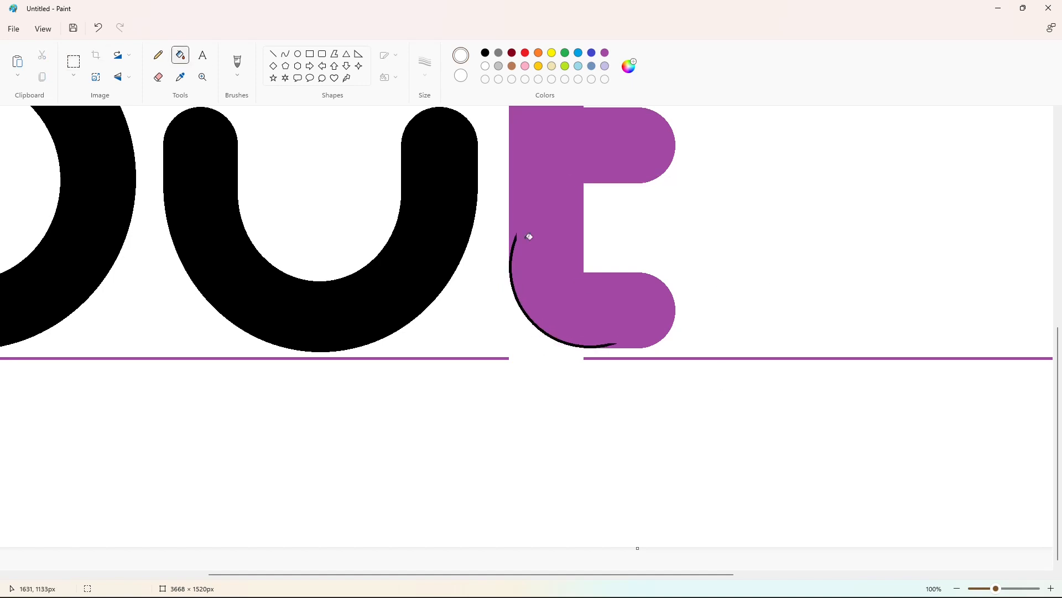
{"action": "left_click", "coordinate": [605, 52]}
{"action": "left_click", "coordinate": [511, 266]}
{"action": "left_click", "coordinate": [957, 588]}
Draw a small black circle outline in the gap between the purple t's two side arms
{"action": "left_click", "coordinate": [298, 54]}
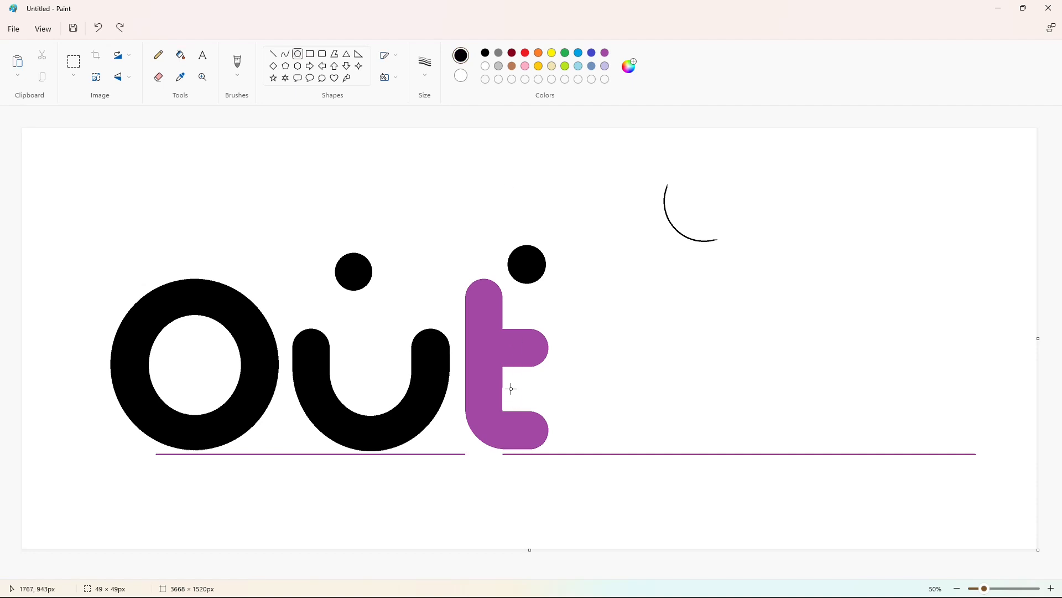
{"action": "key", "text": "Up"}
{"action": "key", "text": "Up"}
{"action": "key", "text": "Up"}
{"action": "key", "text": "Up"}
{"action": "key", "text": "Up"}
{"action": "key", "text": "Up"}
{"action": "key", "text": "Up"}
{"action": "key", "text": "Up"}
{"action": "key", "text": "Up"}
{"action": "key", "text": "Up"}
{"action": "key", "text": "Up"}
{"action": "key", "text": "Up"}
{"action": "key", "text": "Up"}
{"action": "key", "text": "Up"}
{"action": "key", "text": "Right"}
{"action": "key", "text": "Right"}
{"action": "key", "text": "Right"}
{"action": "key", "text": "Right"}
{"action": "key", "text": "Right"}
{"action": "key", "text": "Right"}
{"action": "key", "text": "Right"}
{"action": "key", "text": "Right"}
{"action": "key", "text": "Right"}
{"action": "key", "text": "Right"}
{"action": "key", "text": "Right"}
{"action": "key", "text": "Right"}
{"action": "left_click", "coordinate": [611, 396]}
Copy the small circle and fit the copy into the inner corner between the t's stem and lower arm
{"action": "left_click", "coordinate": [74, 61]}
{"action": "left_click_drag", "start_coordinate": [511, 373], "coordinate": [550, 403]}
{"action": "left_click", "coordinate": [674, 410]}
{"action": "left_click", "coordinate": [1050, 588]}
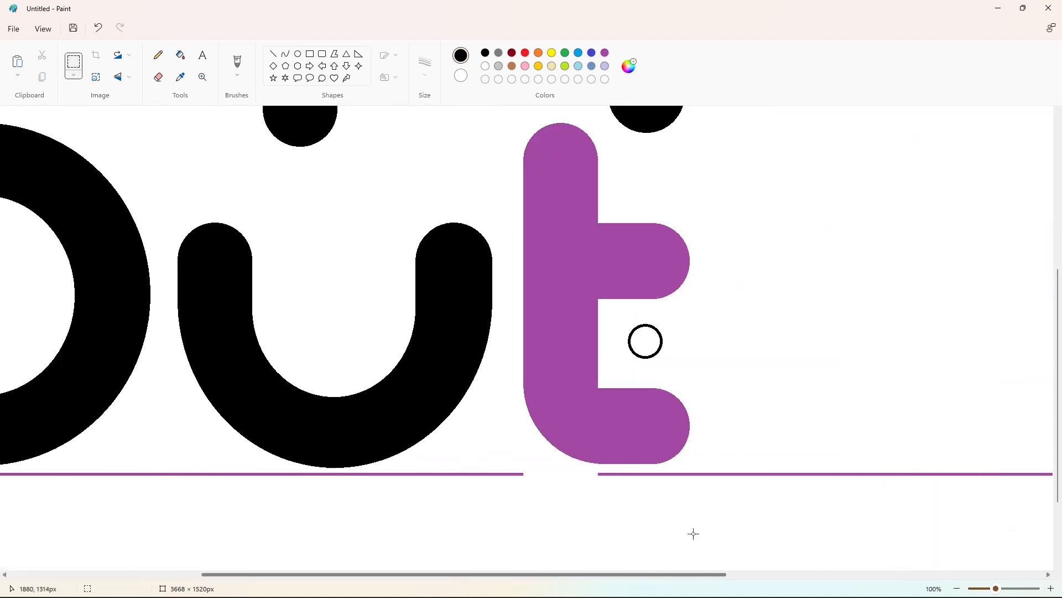
{"action": "key", "text": "ctrl+v"}
{"action": "left_click_drag", "start_coordinate": [49, 161], "coordinate": [617, 374]}
{"action": "key", "text": "Left"}
{"action": "key", "text": "Left"}
{"action": "key", "text": "Left"}
{"action": "key", "text": "Left"}
{"action": "key", "text": "Left"}
{"action": "key", "text": "Left"}
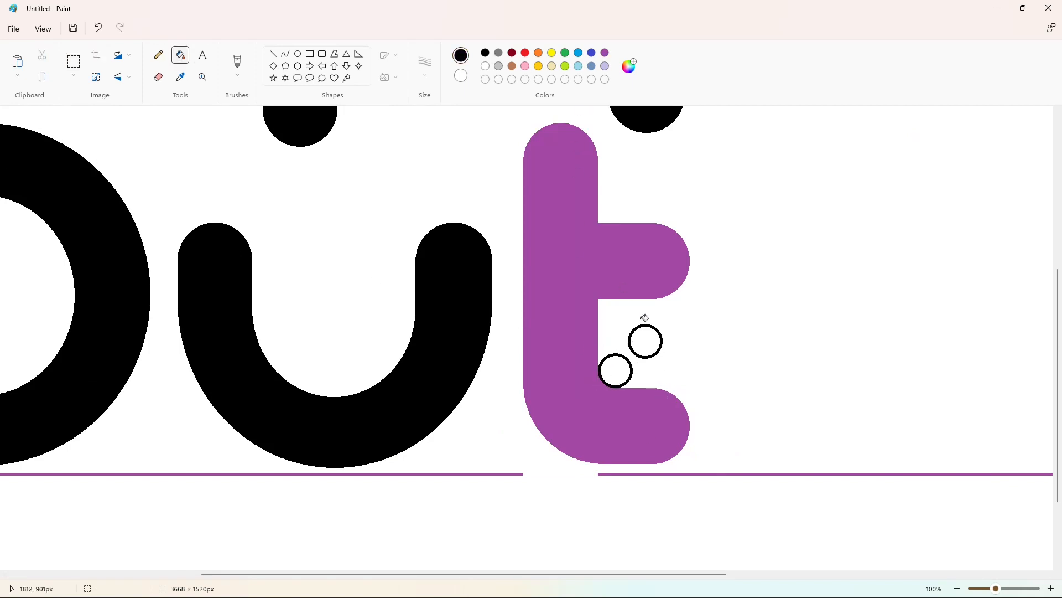
Round the t's inner corner by filling around the small circle purple and clearing both circle outlines with white
{"action": "left_click", "coordinate": [655, 329]}
{"action": "left_click", "coordinate": [626, 359]}
{"action": "left_click", "coordinate": [957, 588]}
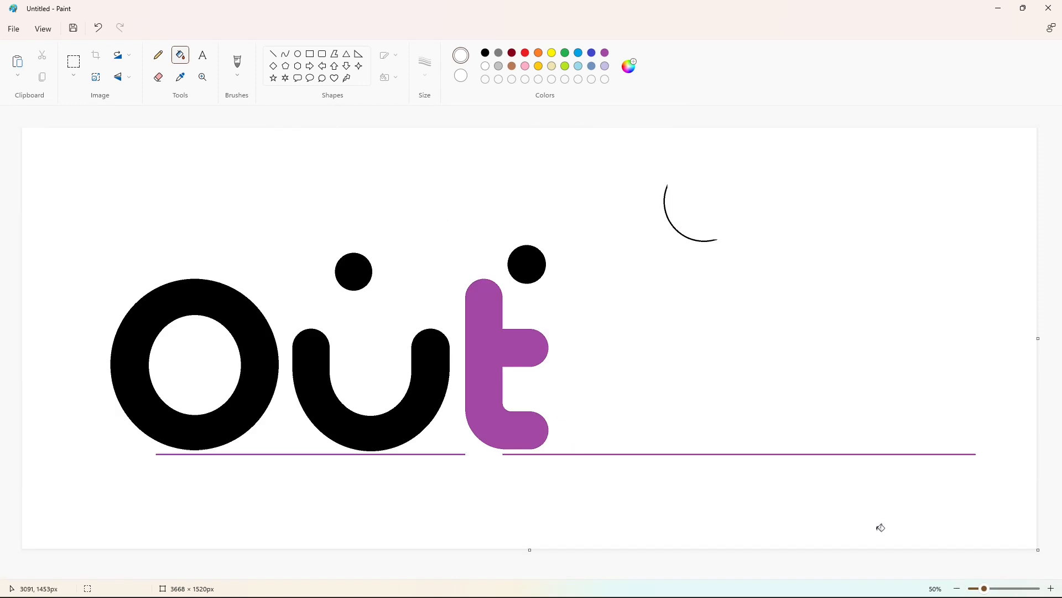
Fill the t black and paste a copy of it
{"action": "left_click", "coordinate": [486, 301]}
{"action": "key", "text": "s"}
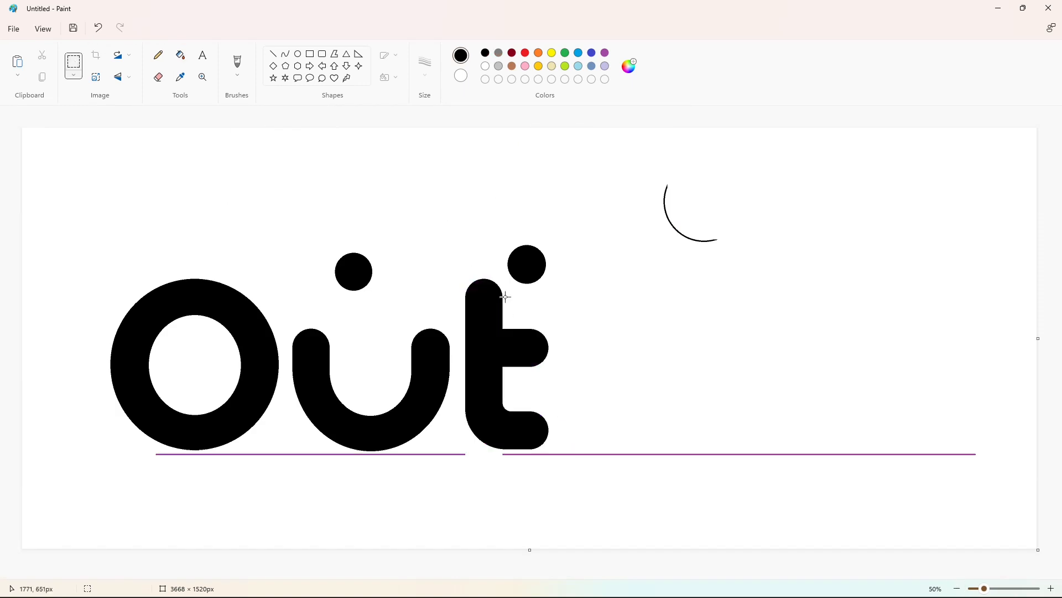
{"action": "key", "text": "ctrl+c"}
{"action": "key", "text": "ctrl+v"}
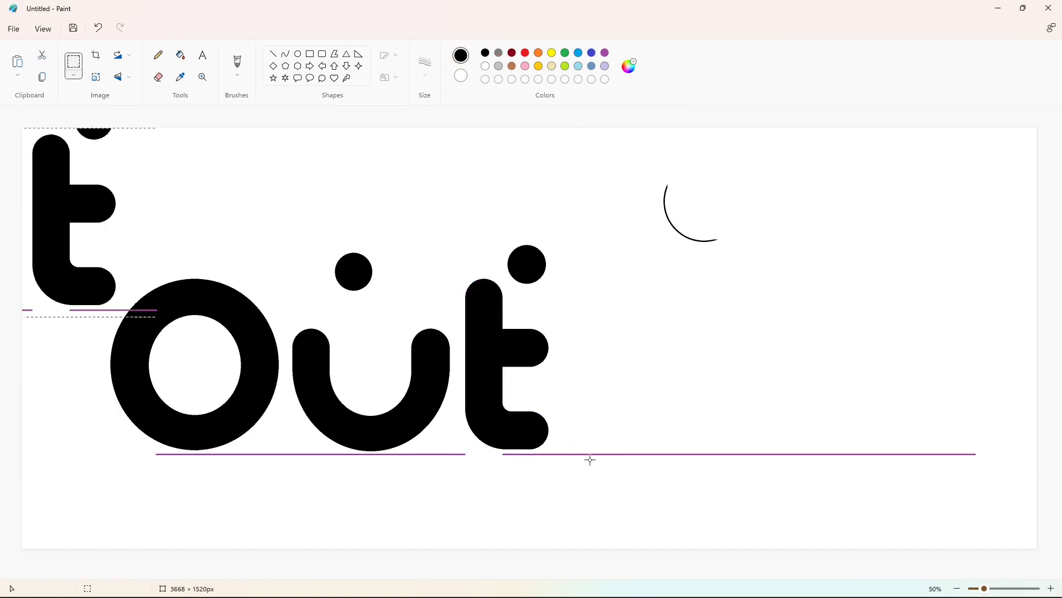
Try flipping the pasted copy of the t
{"action": "left_click", "coordinate": [127, 77]}
{"action": "left_click", "coordinate": [114, 113]}
{"action": "left_click", "coordinate": [127, 78]}
{"action": "left_click", "coordinate": [114, 97]}
{"action": "key", "text": "ctrl+z"}
Paste the t again, flip it vertically and place it beside the original as an f
{"action": "key", "text": "ctrl+v"}
{"action": "left_click", "coordinate": [127, 78]}
{"action": "left_click", "coordinate": [113, 98]}
{"action": "left_click_drag", "start_coordinate": [79, 199], "coordinate": [606, 339]}
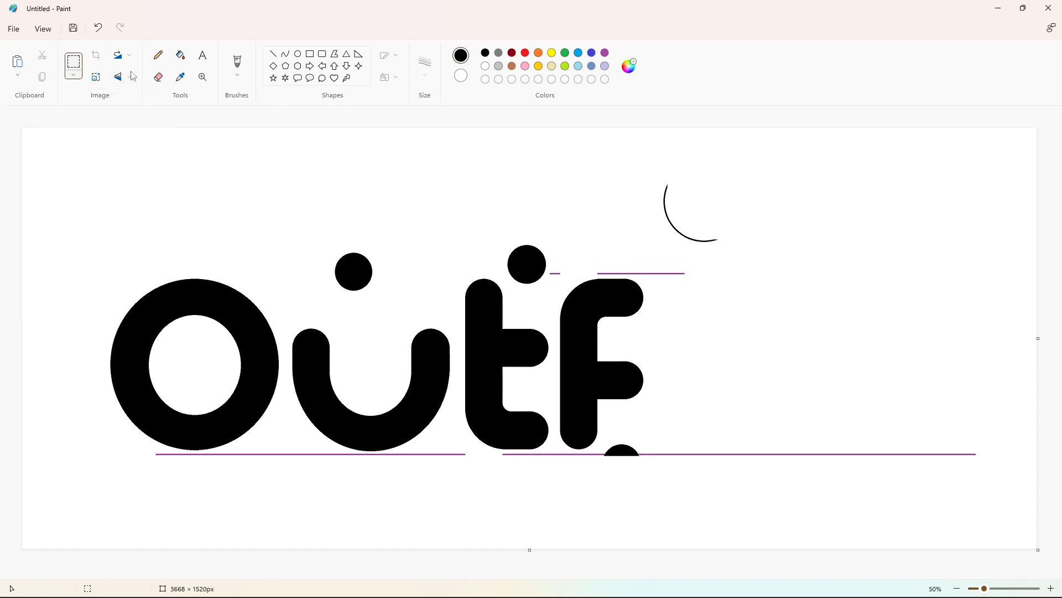
Copy the rounded end of the f's upper arm and place it farther right to lengthen the arm
{"action": "key", "text": "ctrl+c"}
{"action": "key", "text": "ctrl+v"}
{"action": "left_click", "coordinate": [194, 159]}
{"action": "left_click_drag", "start_coordinate": [60, 171], "coordinate": [715, 293]}
{"action": "key", "text": "ctrl+v"}
{"action": "key", "text": "Right"}
{"action": "key", "text": "Right"}
{"action": "key", "text": "Right"}
{"action": "key", "text": "Right"}
{"action": "key", "text": "Right"}
{"action": "key", "text": "Right"}
{"action": "key", "text": "Right"}
{"action": "key", "text": "Right"}
{"action": "key", "text": "Right"}
{"action": "key", "text": "Right"}
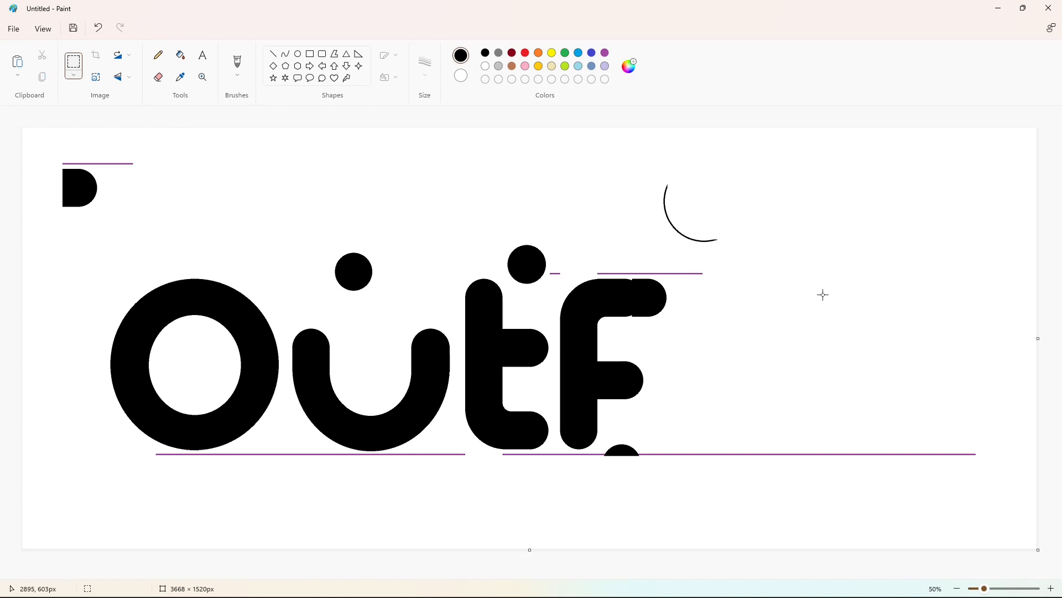
Draw short black lines over the notches in the f's upper arm, the lower one about 50 px long
{"action": "left_click", "coordinate": [1051, 589]}
{"action": "left_click_drag", "start_coordinate": [487, 575], "coordinate": [782, 574]}
{"action": "scroll", "coordinate": [780, 469], "scroll_direction": "up", "scroll_amount": 2}
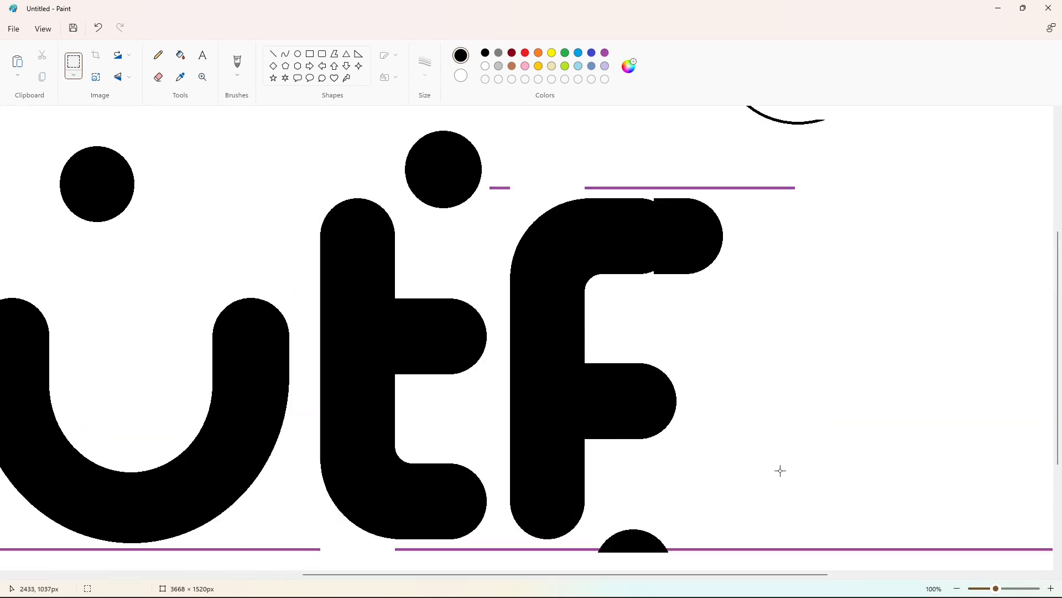
{"action": "left_click", "coordinate": [274, 55]}
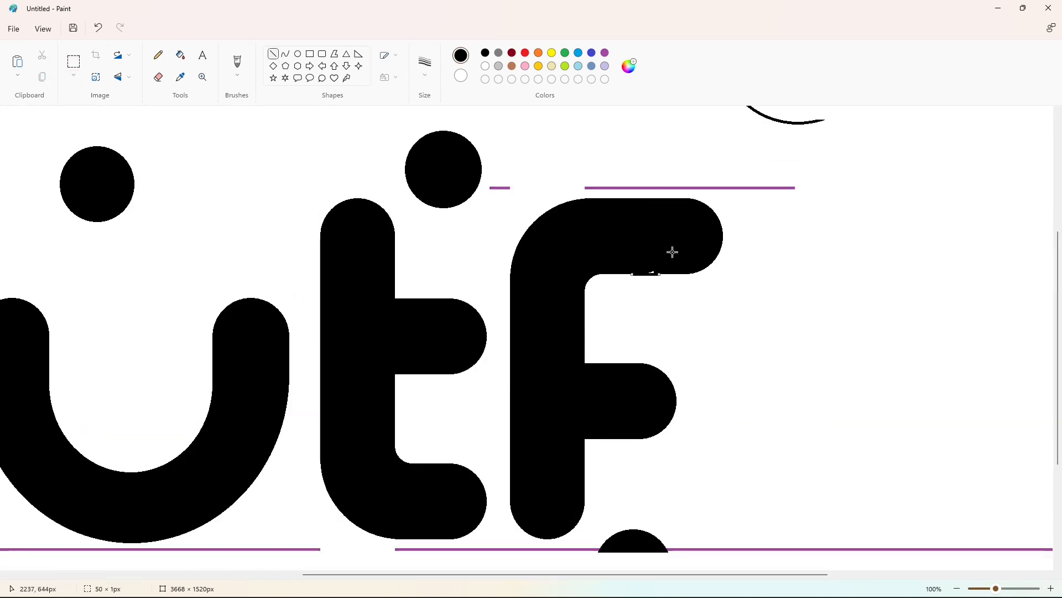
{"action": "left_click", "coordinate": [73, 62]}
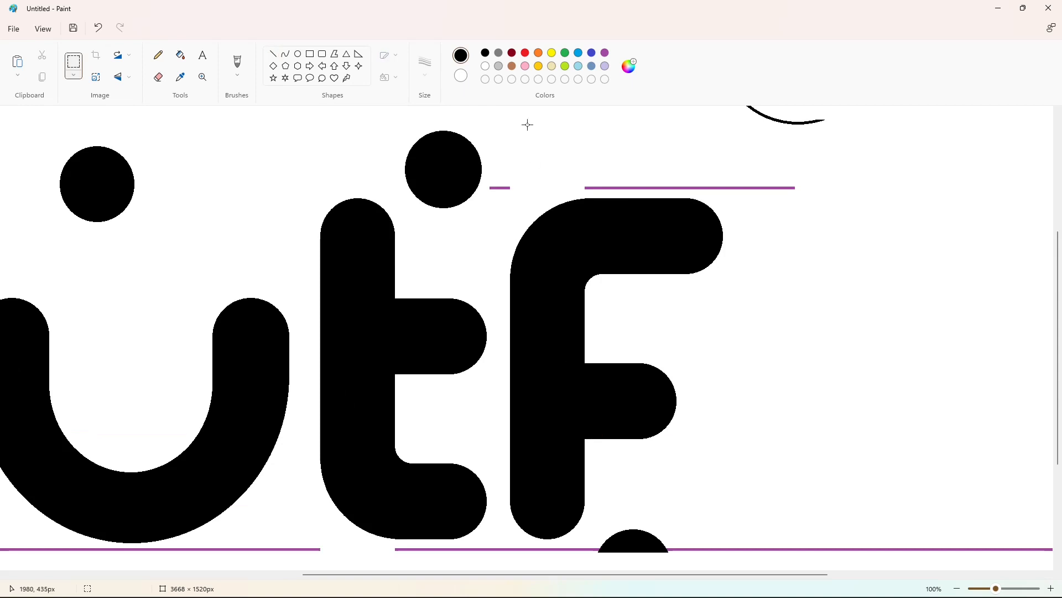
Separate the f's lower arm from its stem with a white vertical line about 201 px tall
{"action": "left_click", "coordinate": [275, 55]}
{"action": "left_click_drag", "start_coordinate": [589, 420], "coordinate": [588, 455]}
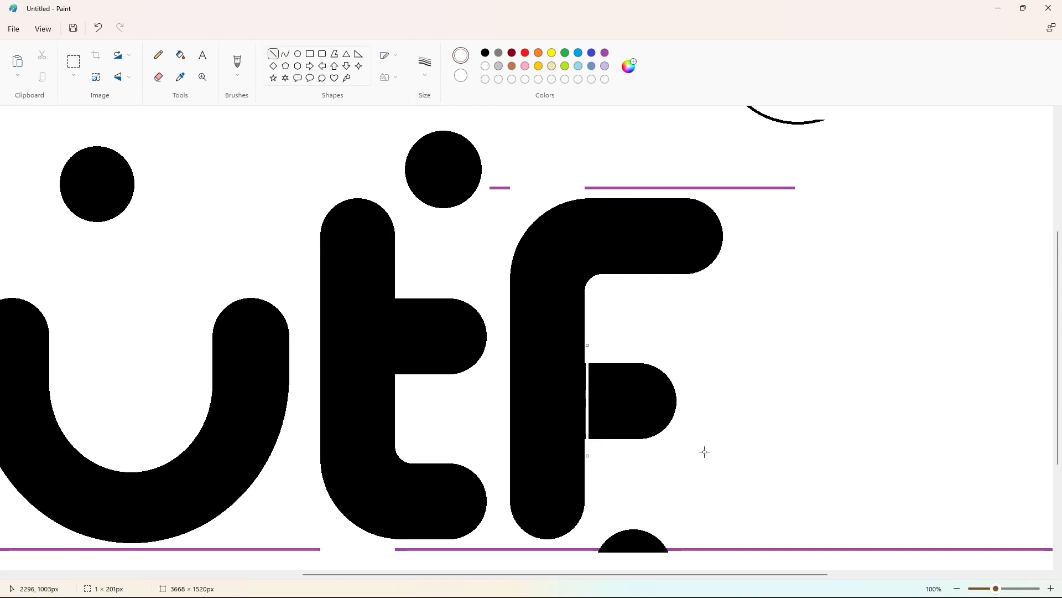
{"action": "left_click", "coordinate": [182, 56]}
{"action": "left_click", "coordinate": [77, 61]}
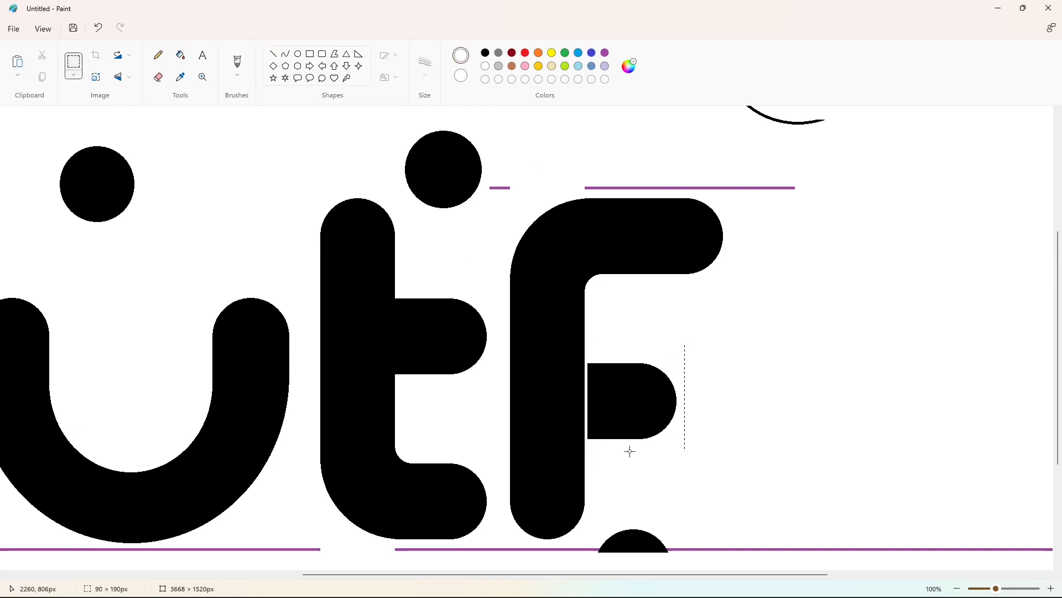
{"action": "key", "text": "ctrl+z"}
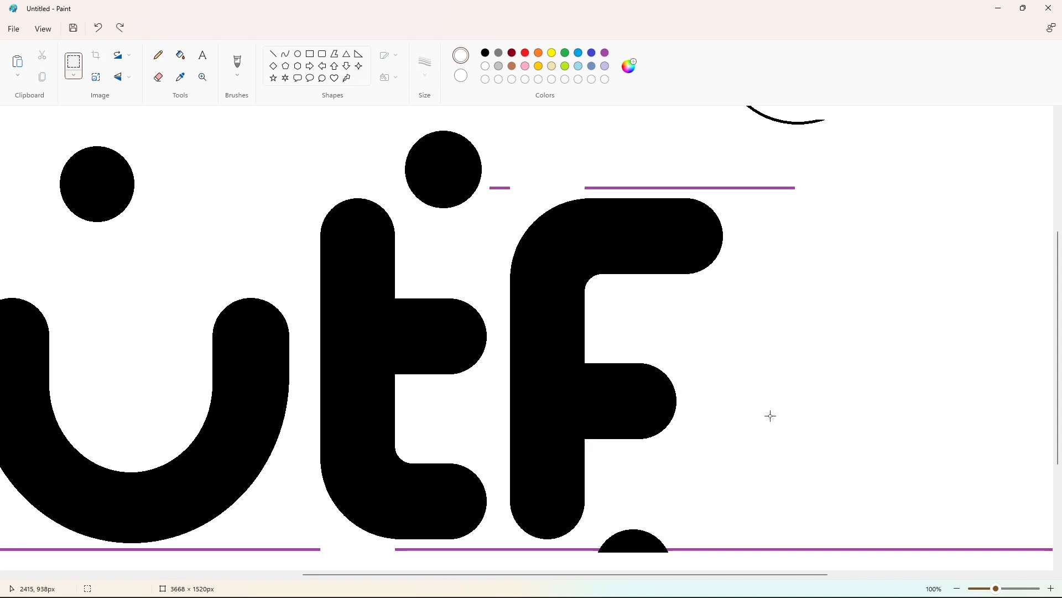
{"action": "left_click", "coordinate": [121, 31]}
Move the detached arm up and away from the f's stem, level with the t's upper arm
{"action": "scroll", "coordinate": [593, 349], "scroll_direction": "down", "scroll_amount": 2}
{"action": "key", "text": "ctrl+v"}
{"action": "left_click_drag", "start_coordinate": [47, 159], "coordinate": [647, 351]}
Connect the detached arm to the f's stem with two black horizontal lines and fill the gap between them black
{"action": "left_click", "coordinate": [1051, 589]}
{"action": "scroll", "coordinate": [476, 543], "scroll_direction": "down", "scroll_amount": 2}
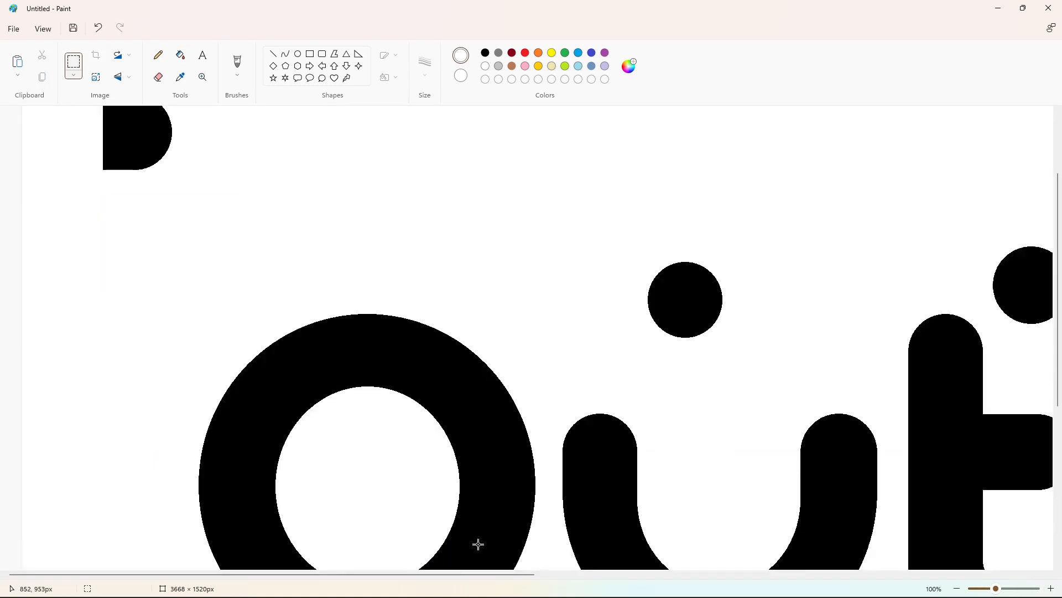
{"action": "scroll", "coordinate": [607, 498], "scroll_direction": "right", "scroll_amount": 4}
{"action": "left_click", "coordinate": [274, 54]}
{"action": "left_click", "coordinate": [485, 52]}
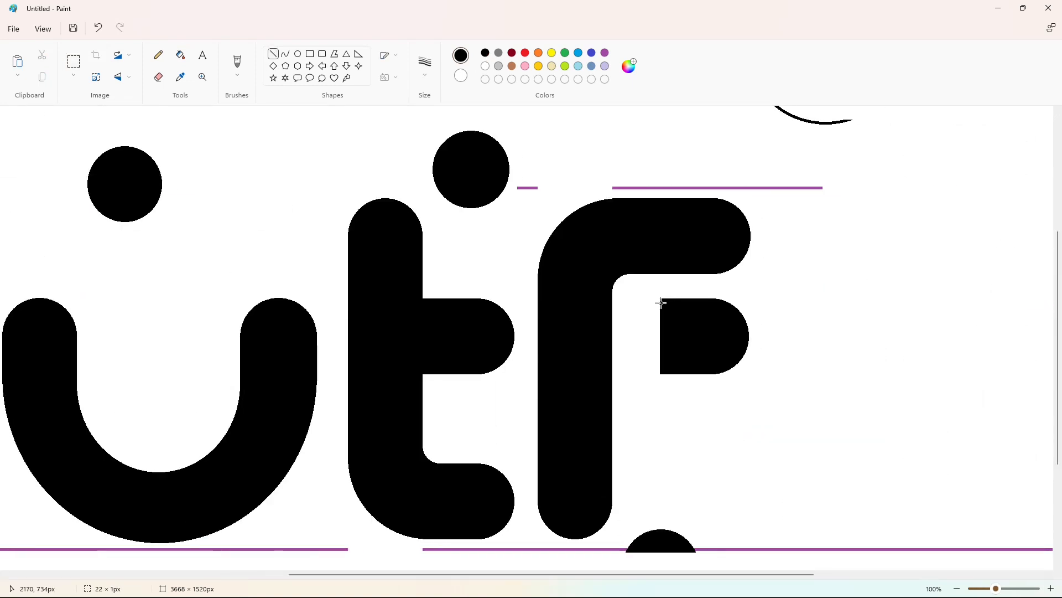
{"action": "left_click_drag", "start_coordinate": [662, 303], "coordinate": [613, 299]}
{"action": "left_click_drag", "start_coordinate": [648, 368], "coordinate": [595, 370]}
{"action": "left_click", "coordinate": [180, 55]}
{"action": "left_click", "coordinate": [655, 361]}
Copy the rounded top of the t's stem and place it to the right of the f, beside its lower arm
{"action": "left_click", "coordinate": [956, 588]}
{"action": "left_click", "coordinate": [74, 62]}
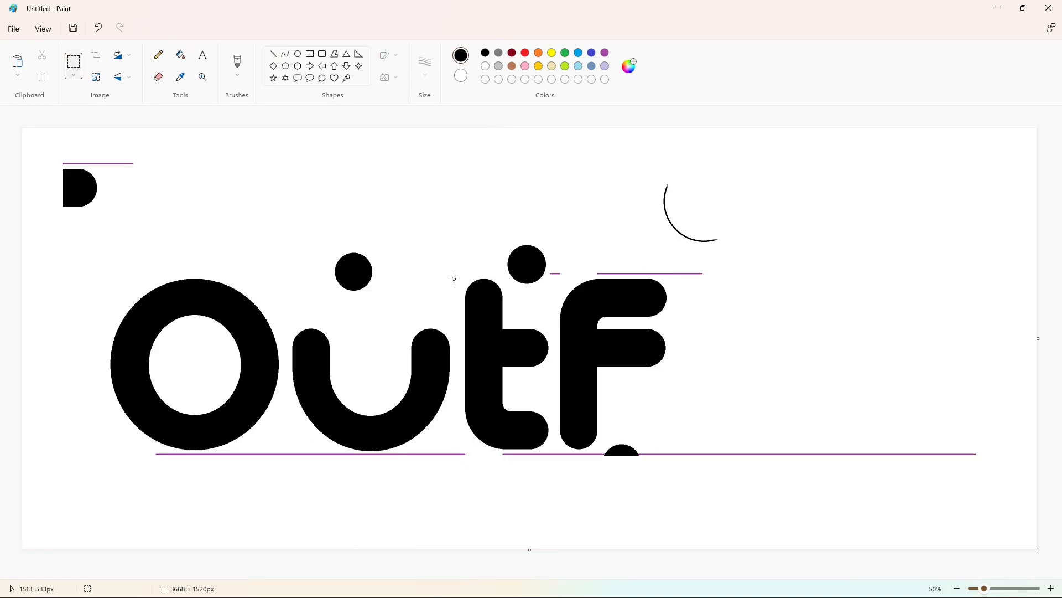
{"action": "left_click_drag", "start_coordinate": [519, 323], "coordinate": [520, 323]}
{"action": "key", "text": "ctrl+c"}
{"action": "key", "text": "ctrl+v"}
{"action": "left_click_drag", "start_coordinate": [61, 163], "coordinate": [710, 358]}
{"action": "left_click", "coordinate": [795, 371]}
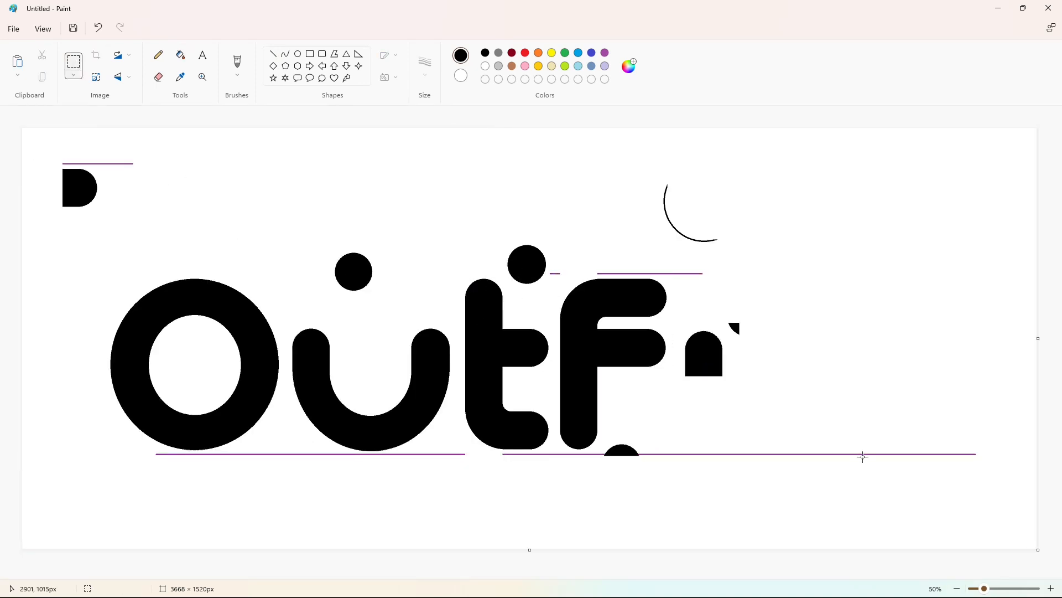
Paste another copy of the rounded stem end, flipped vertically, and place it just above the baseline below the first piece
{"action": "left_click", "coordinate": [1051, 588]}
{"action": "scroll", "coordinate": [787, 486], "scroll_direction": "right", "scroll_amount": 10}
{"action": "key", "text": "ctrl+v"}
{"action": "left_click_drag", "start_coordinate": [111, 182], "coordinate": [666, 305]}
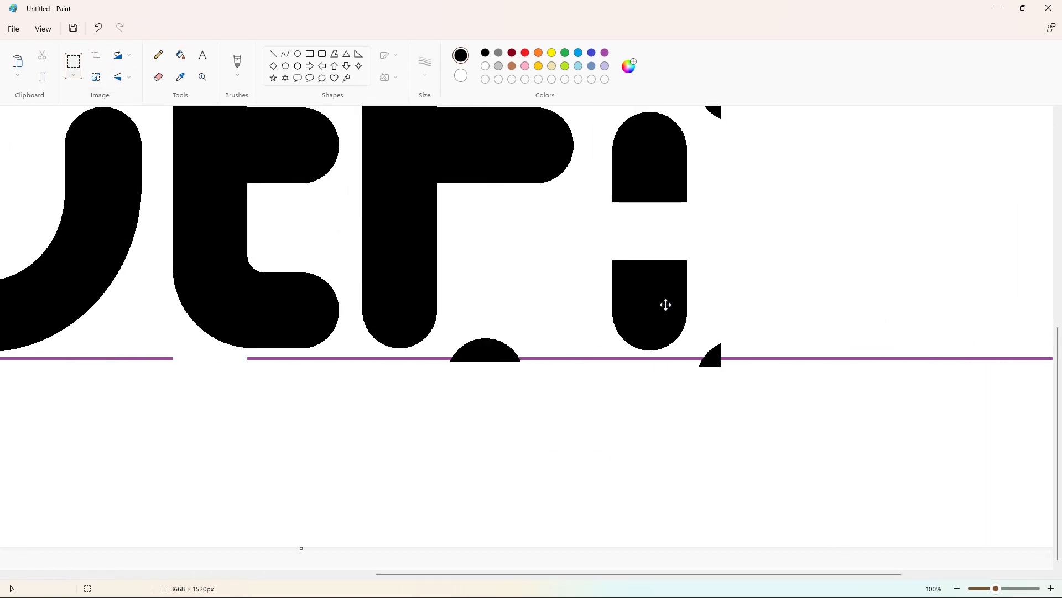
{"action": "left_click", "coordinate": [957, 589]}
Draw a black vertical line about 188 px tall joining the left edges of the two rounded stem ends
{"action": "left_click", "coordinate": [1051, 589]}
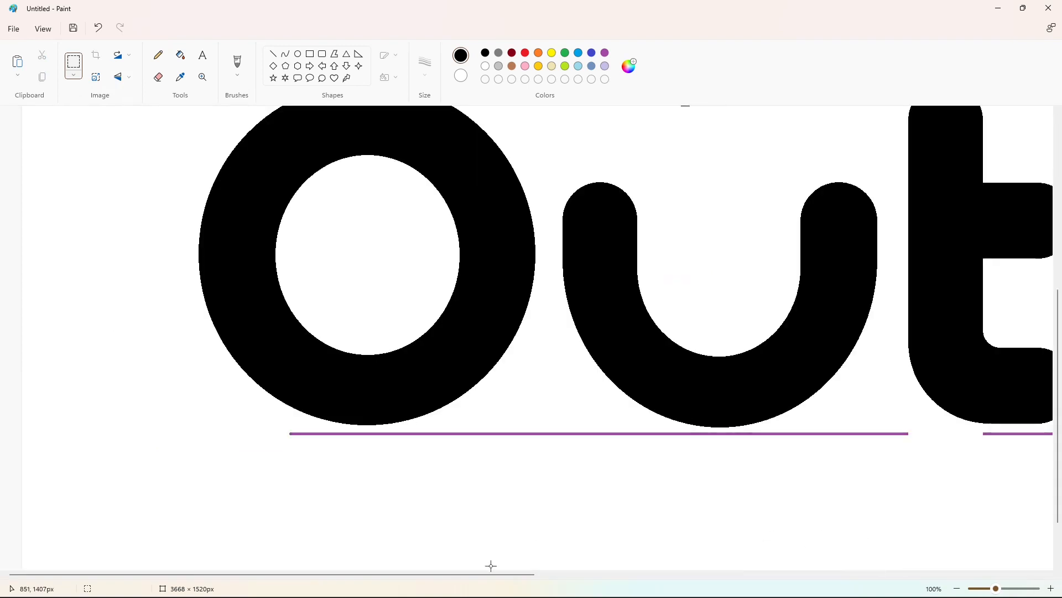
{"action": "left_click_drag", "start_coordinate": [491, 574], "coordinate": [824, 574]}
{"action": "left_click", "coordinate": [273, 54]}
{"action": "left_click_drag", "start_coordinate": [687, 257], "coordinate": [687, 360]}
{"action": "key", "text": "Left"}
{"action": "key", "text": "Left"}
{"action": "key", "text": "Left"}
{"action": "key", "text": "Left"}
{"action": "key", "text": "Left"}
{"action": "key", "text": "Left"}
{"action": "key", "text": "Left"}
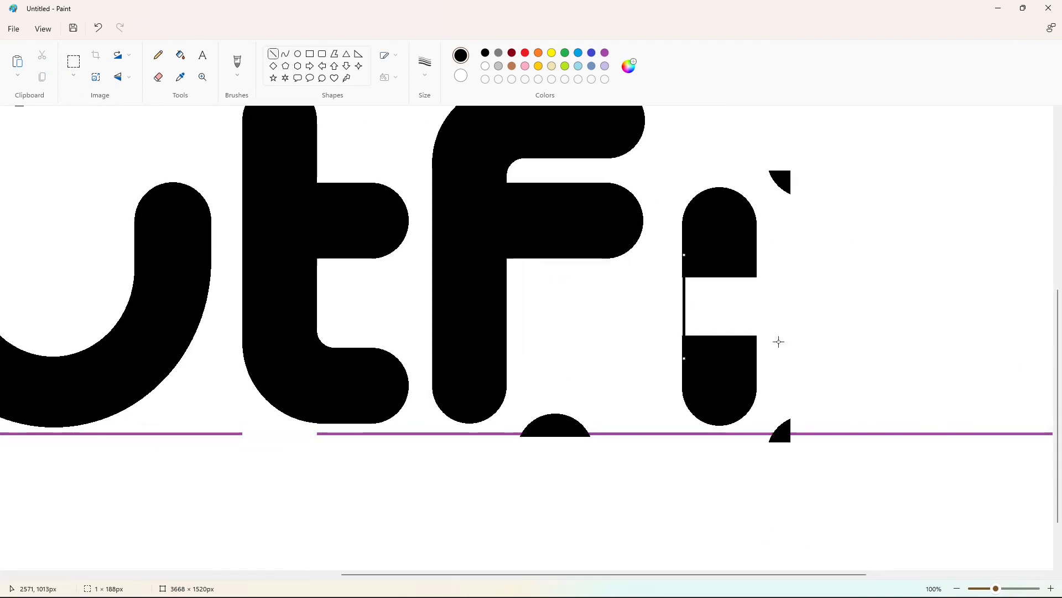
Draw a matching black vertical line joining the right edges of the two rounded stem ends
{"action": "left_click", "coordinate": [752, 299]}
{"action": "key", "text": "Right"}
{"action": "key", "text": "Right"}
{"action": "key", "text": "Right"}
{"action": "key", "text": "Right"}
{"action": "key", "text": "Right"}
{"action": "key", "text": "Right"}
{"action": "key", "text": "Right"}
{"action": "key", "text": "Right"}
{"action": "left_click", "coordinate": [774, 349]}
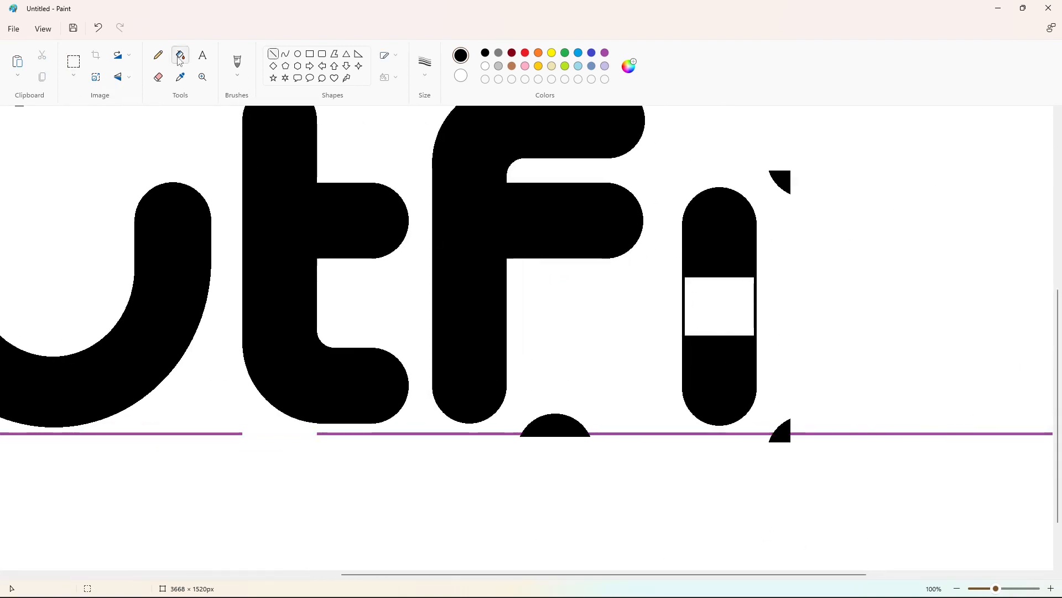
Fill the remaining white gap in the i's stem with black
{"action": "left_click", "coordinate": [180, 56]}
{"action": "left_click", "coordinate": [720, 310]}
{"action": "scroll", "coordinate": [664, 324], "scroll_direction": "up", "scroll_amount": 3}
{"action": "left_click", "coordinate": [74, 62]}
{"action": "left_click_drag", "start_coordinate": [429, 576], "coordinate": [360, 576]}
{"action": "mouse_move", "coordinate": [91, 229]}
{"action": "left_mouse_down"}
{"action": "mouse_move", "coordinate": [257, 375]}
{"action": "mouse_move", "coordinate": [259, 344]}
{"action": "left_mouse_up"}
{"action": "left_click", "coordinate": [310, 338]}
{"action": "left_click_drag", "start_coordinate": [996, 588], "coordinate": [984, 589]}
{"action": "key", "text": "ctrl+v"}
{"action": "left_click_drag", "start_coordinate": [91, 176], "coordinate": [739, 316]}
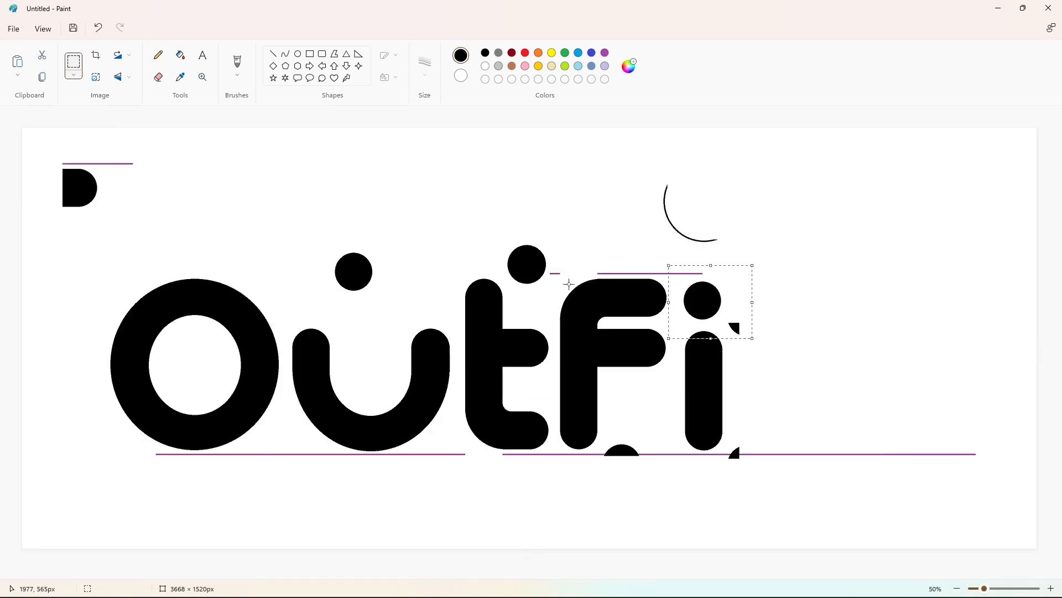
{"action": "key", "text": "ctrl+z"}
{"action": "left_click_drag", "start_coordinate": [283, 222], "coordinate": [417, 308]}
{"action": "key", "text": "ctrl+c"}
{"action": "key", "text": "ctrl+v"}
{"action": "left_click_drag", "start_coordinate": [101, 182], "coordinate": [725, 320]}
{"action": "key", "text": "ctrl+z"}
Draw a black circle about 153 × 155 px above the i's stem and fill it black as the dot
{"action": "left_click", "coordinate": [298, 54]}
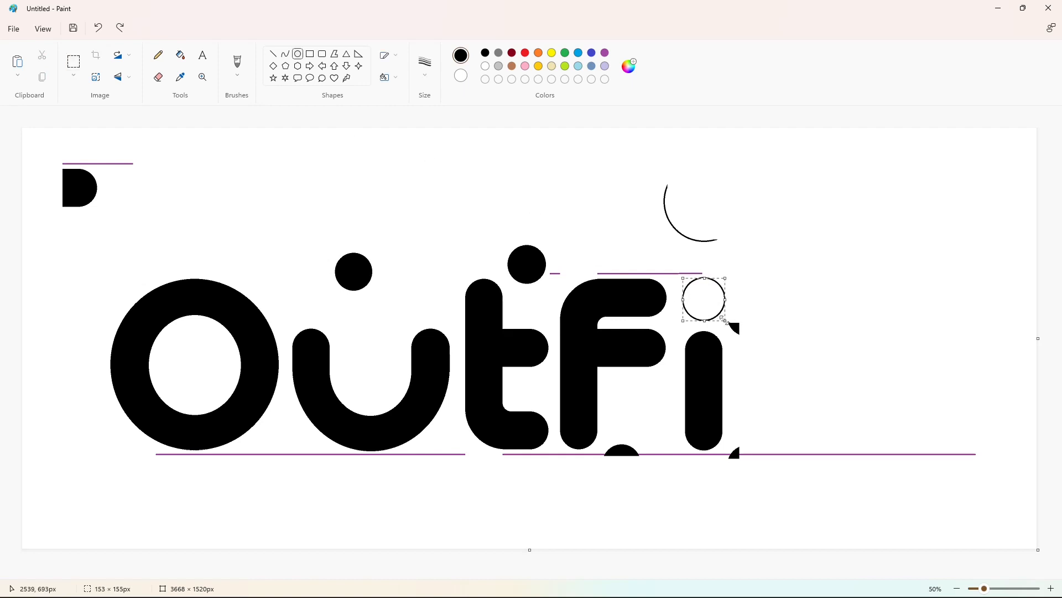
{"action": "left_click", "coordinate": [181, 55]}
{"action": "left_click", "coordinate": [704, 298]}
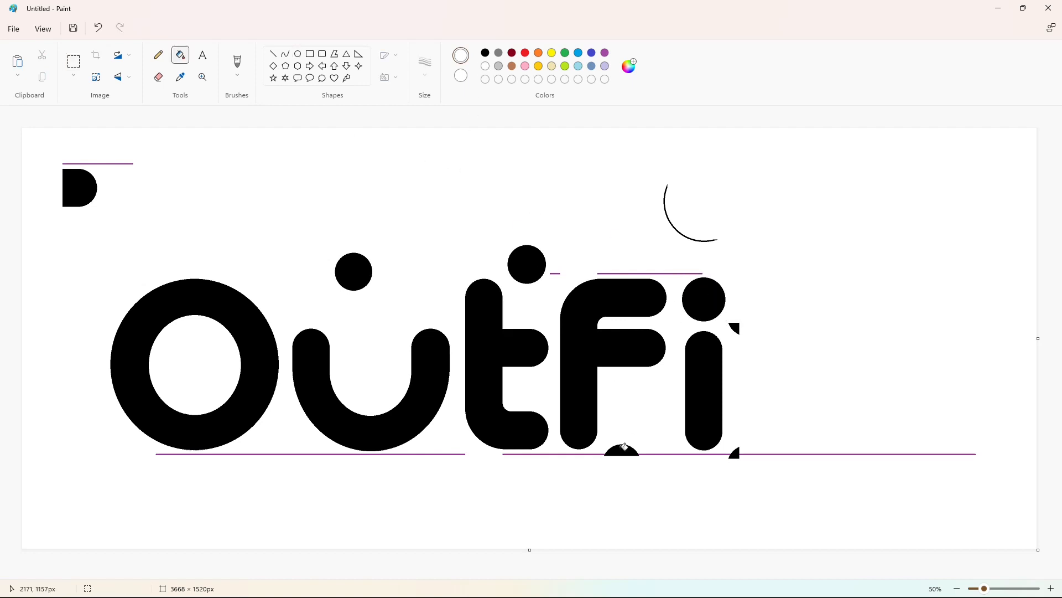
Fill the leftover black fragments beside the i's stem and near the f's foot with white
{"action": "left_click", "coordinate": [625, 447]}
{"action": "left_click", "coordinate": [736, 454]}
{"action": "left_click", "coordinate": [735, 329]}
Copy the t, place it to the right of the i, and fill the partial circle copied above it with white
{"action": "left_click", "coordinate": [80, 72]}
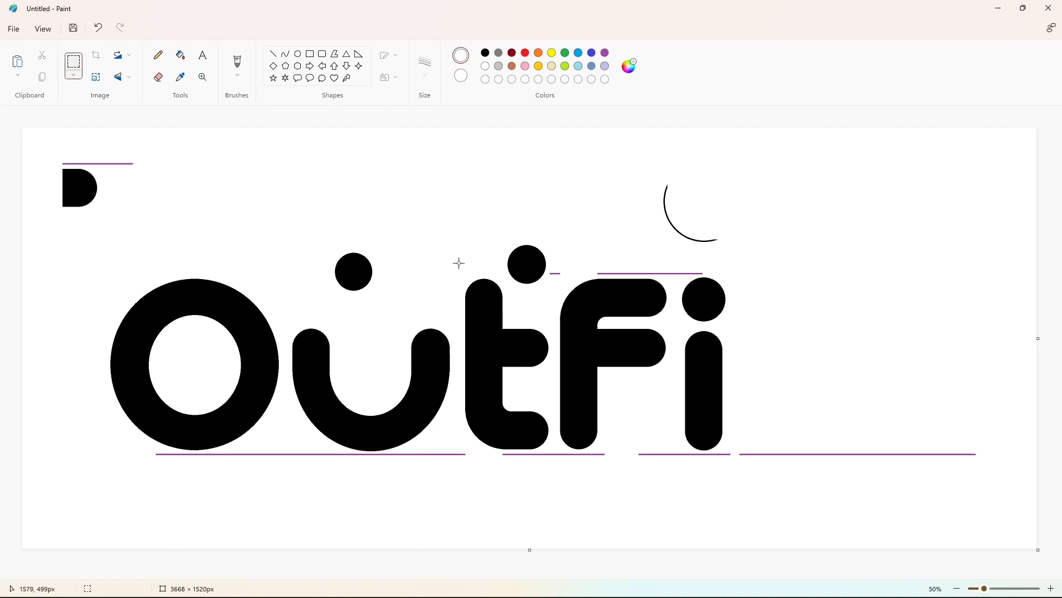
{"action": "key", "text": "ctrl+c"}
{"action": "key", "text": "ctrl+v"}
{"action": "left_click_drag", "start_coordinate": [56, 233], "coordinate": [761, 367]}
{"action": "left_click", "coordinate": [180, 54]}
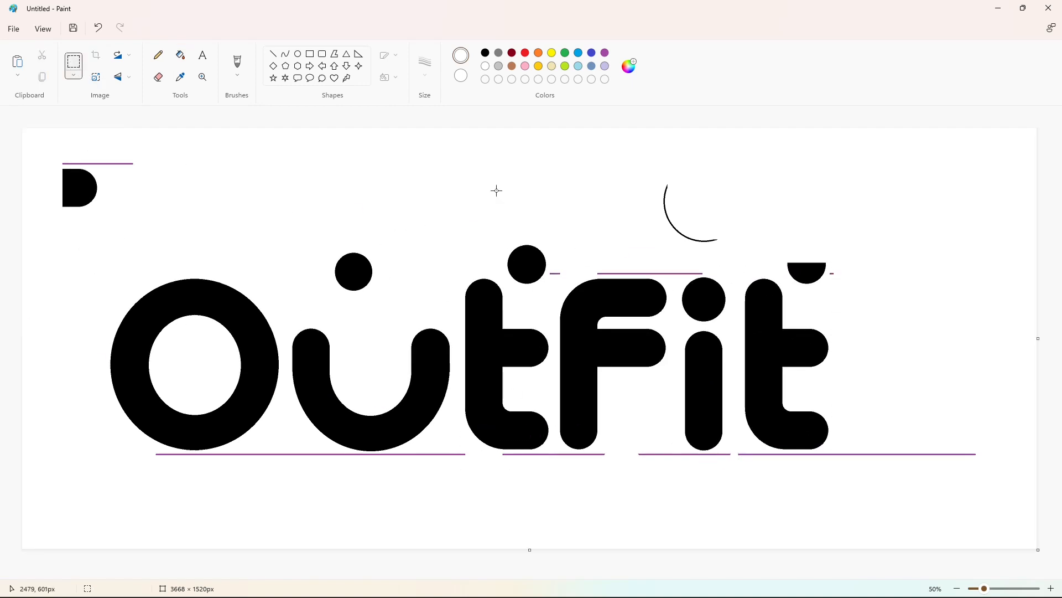
{"action": "left_click", "coordinate": [805, 272]}
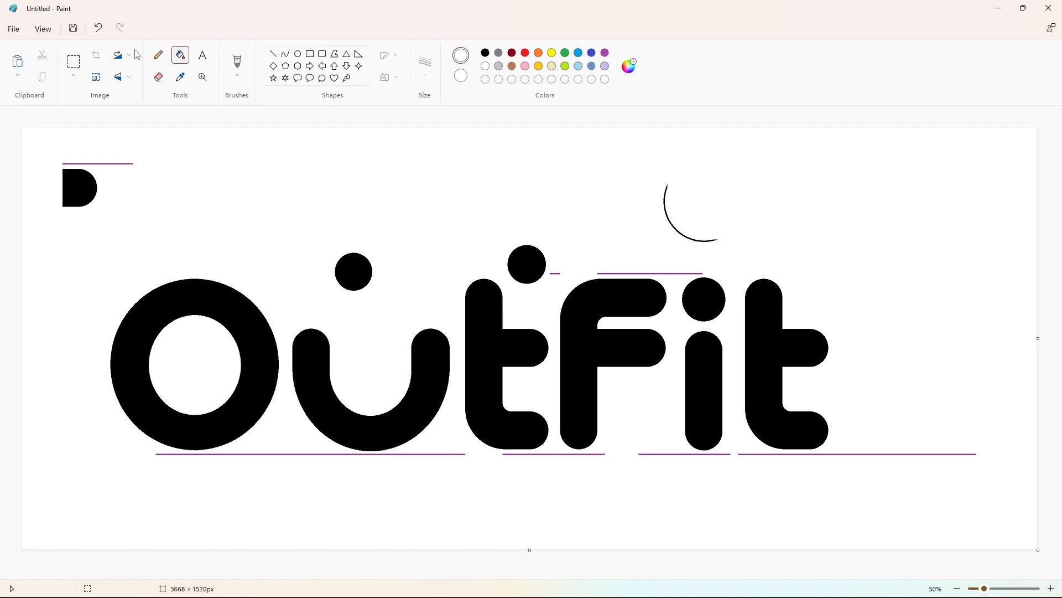
Copy the rounded end of the f's upper arm, flip it horizontally, and place it beside the second t's top
{"action": "left_click", "coordinate": [74, 61]}
{"action": "left_click_drag", "start_coordinate": [633, 300], "coordinate": [678, 323]}
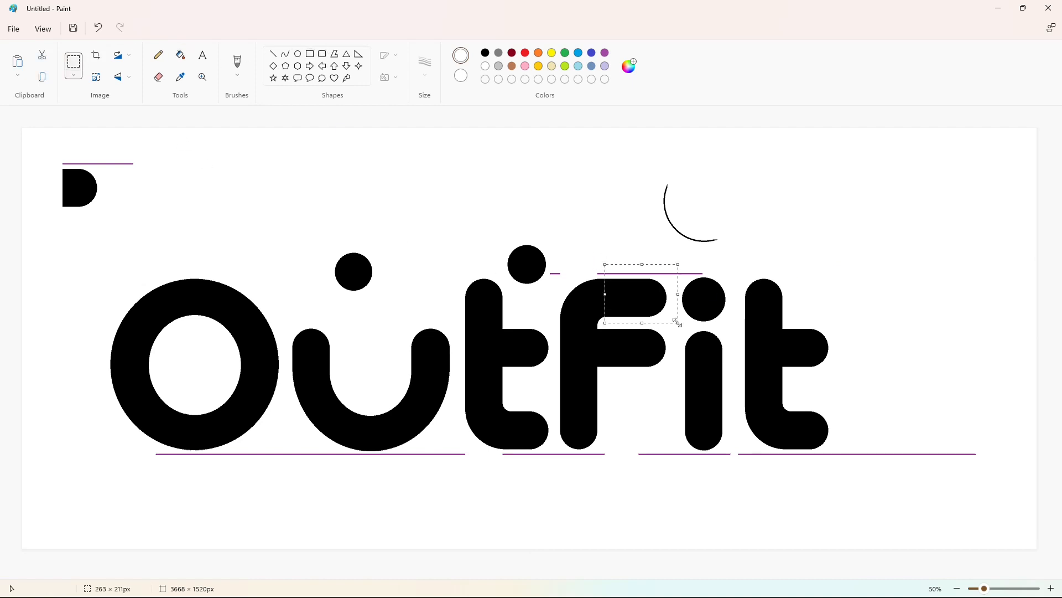
{"action": "key", "text": "ctrl+c"}
{"action": "key", "text": "ctrl+v"}
{"action": "left_click", "coordinate": [118, 77]}
{"action": "left_click", "coordinate": [121, 115]}
{"action": "left_click_drag", "start_coordinate": [75, 164], "coordinate": [836, 299]}
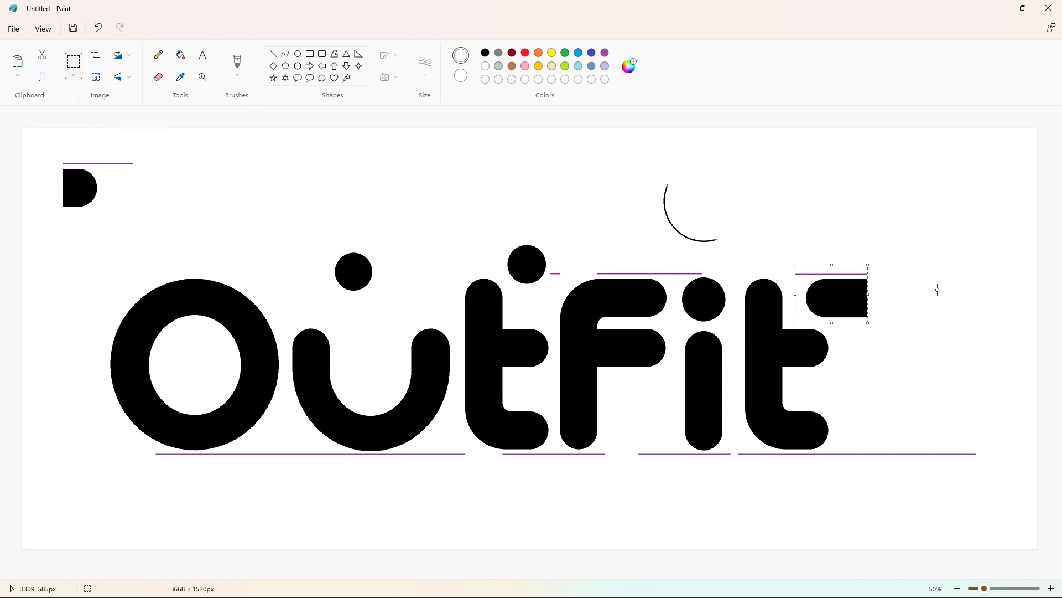
{"action": "left_click", "coordinate": [937, 379]}
Draw two horizontal black lines extending the upper and lower edges of the flipped rounded end to the right
{"action": "left_click", "coordinate": [1050, 588]}
{"action": "left_click_drag", "start_coordinate": [476, 574], "coordinate": [1015, 575]}
{"action": "scroll", "coordinate": [927, 506], "scroll_direction": "down", "scroll_amount": 2}
{"action": "left_click", "coordinate": [273, 53]}
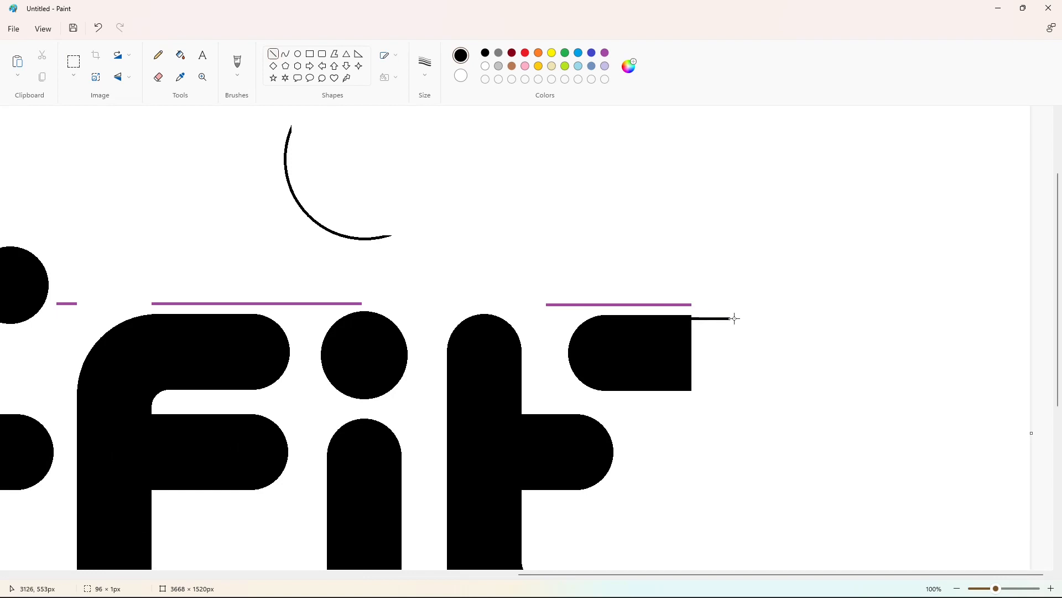
{"action": "left_click_drag", "start_coordinate": [735, 318], "coordinate": [894, 316]}
{"action": "left_click_drag", "start_coordinate": [710, 389], "coordinate": [909, 390]}
{"action": "left_click", "coordinate": [944, 254]}
{"action": "left_click", "coordinate": [956, 588]}
Copy the black circle above the first t and place it just above the baseline, right of the second t
{"action": "left_click", "coordinate": [74, 61]}
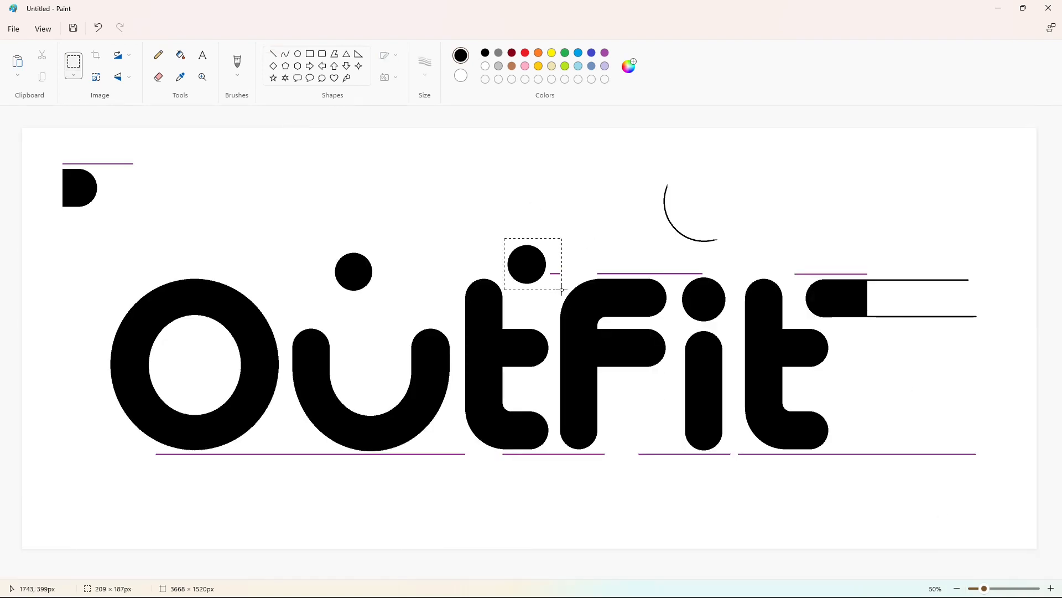
{"action": "key", "text": "ctrl+c"}
{"action": "key", "text": "ctrl+v"}
{"action": "mouse_move", "coordinate": [46, 154]}
{"action": "left_mouse_down"}
{"action": "mouse_move", "coordinate": [150, 221]}
{"action": "mouse_move", "coordinate": [876, 431]}
{"action": "mouse_move", "coordinate": [896, 281]}
{"action": "left_mouse_up"}
Draw a slanted black line about 173 × 457 px above the bar and place a copy along the lower circle's left edge
{"action": "left_click", "coordinate": [275, 57]}
{"action": "mouse_move", "coordinate": [882, 339]}
{"action": "left_mouse_down"}
{"action": "mouse_move", "coordinate": [804, 177]}
{"action": "mouse_move", "coordinate": [845, 190]}
{"action": "left_mouse_up"}
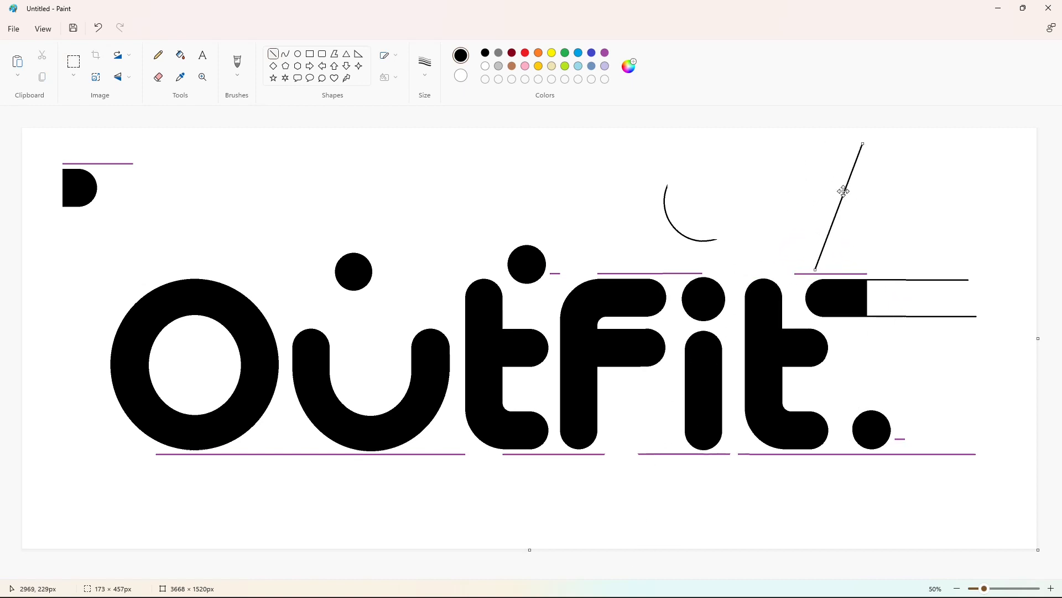
{"action": "left_click", "coordinate": [74, 62]}
{"action": "left_click_drag", "start_coordinate": [874, 130], "coordinate": [730, 270]}
{"action": "key", "text": "ctrl+c"}
{"action": "left_click", "coordinate": [1051, 588]}
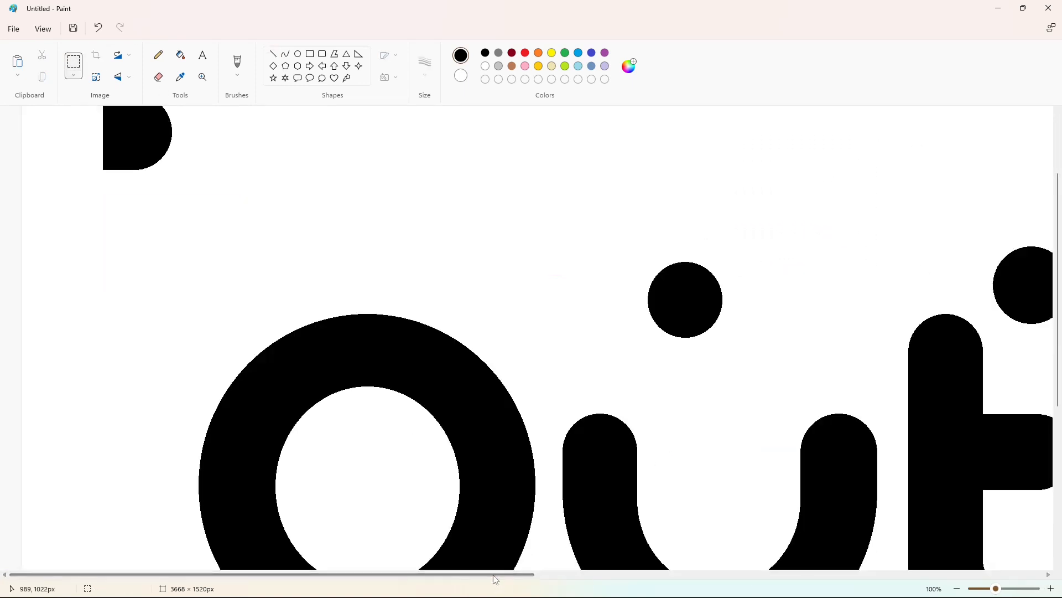
{"action": "left_click_drag", "start_coordinate": [495, 576], "coordinate": [1017, 576]}
{"action": "scroll", "coordinate": [965, 503], "scroll_direction": "down", "scroll_amount": 2}
{"action": "key", "text": "ctrl+v"}
{"action": "left_click_drag", "start_coordinate": [241, 291], "coordinate": [711, 372]}
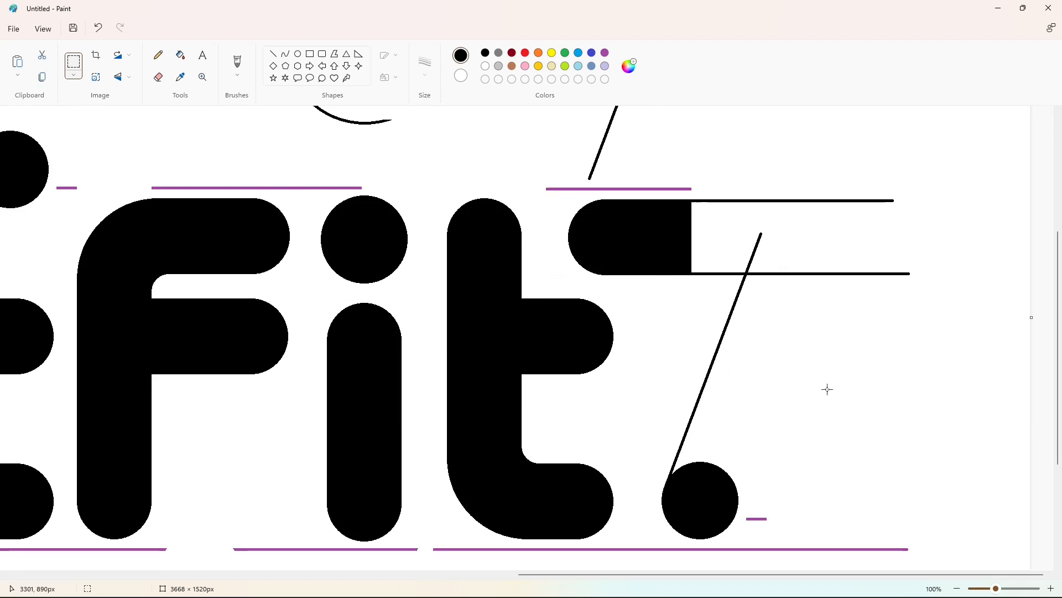
Paste another copy of the slanted line along the lower circle's right edge, parallel to the first
{"action": "key", "text": "ctrl+v"}
{"action": "left_click_drag", "start_coordinate": [250, 300], "coordinate": [790, 409]}
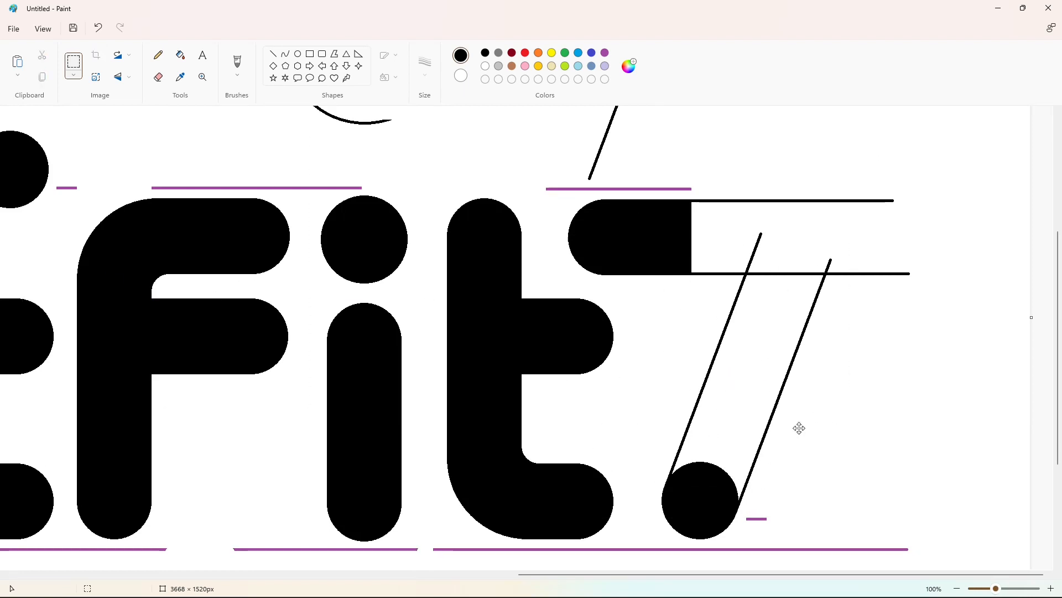
{"action": "left_click", "coordinate": [892, 434]}
{"action": "left_click", "coordinate": [957, 588]}
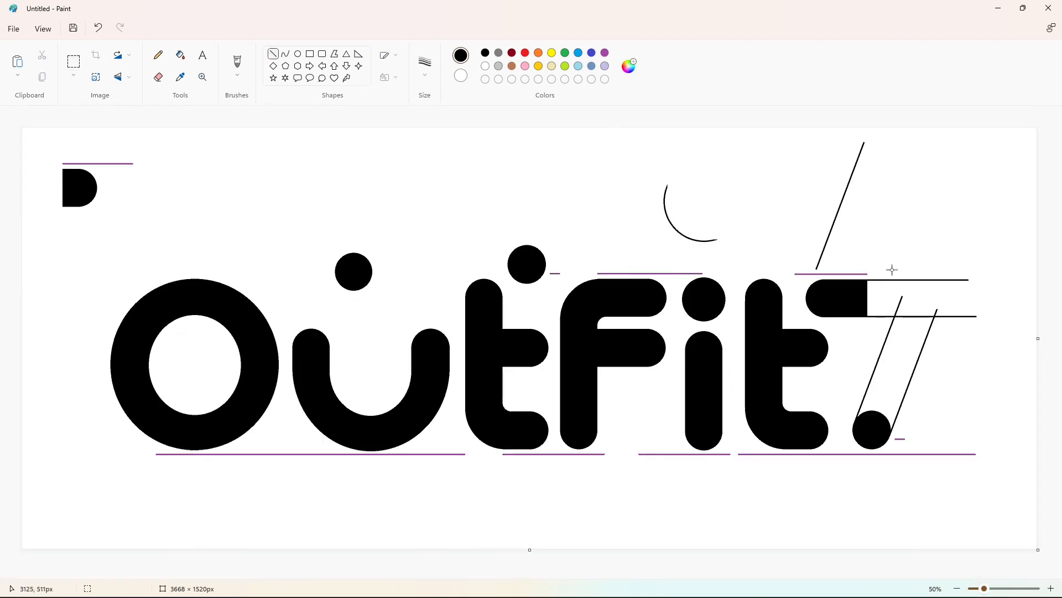
Close the right end of the 7's bar with a short slanted line and fill the whole 7 with purple
{"action": "left_click", "coordinate": [913, 310]}
{"action": "left_click", "coordinate": [916, 321]}
{"action": "left_click", "coordinate": [604, 52]}
{"action": "left_click", "coordinate": [918, 304]}
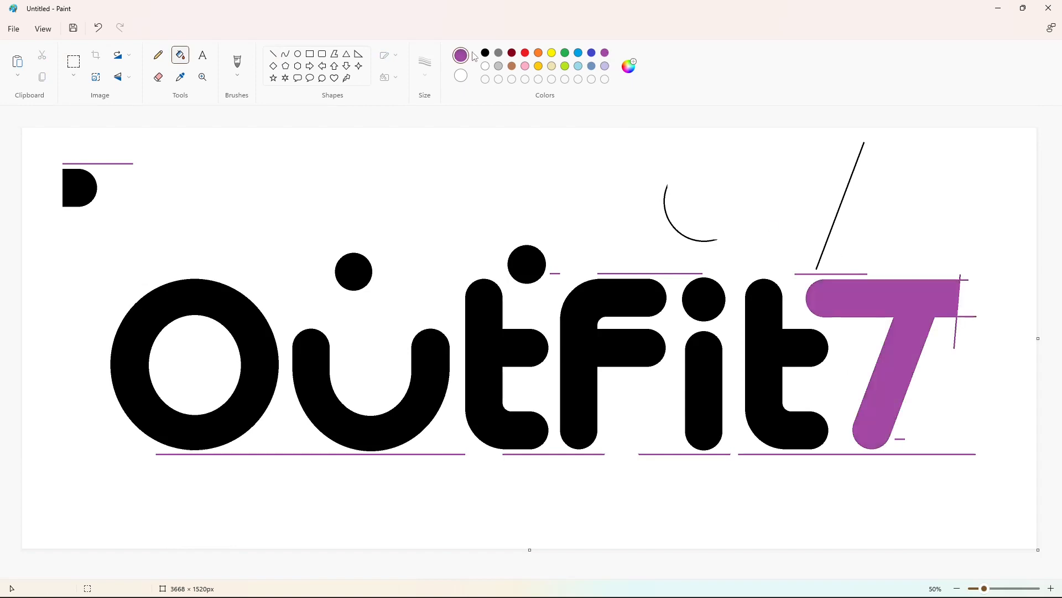
Draw a black circle outline in the blank area above the 7 and remove its left part to leave an arc
{"action": "left_click", "coordinate": [486, 53]}
{"action": "left_click", "coordinate": [298, 54]}
{"action": "left_click_drag", "start_coordinate": [866, 279], "coordinate": [925, 338]}
{"action": "left_click_drag", "start_coordinate": [891, 322], "coordinate": [892, 206]}
{"action": "left_click", "coordinate": [958, 216]}
{"action": "left_click", "coordinate": [159, 77]}
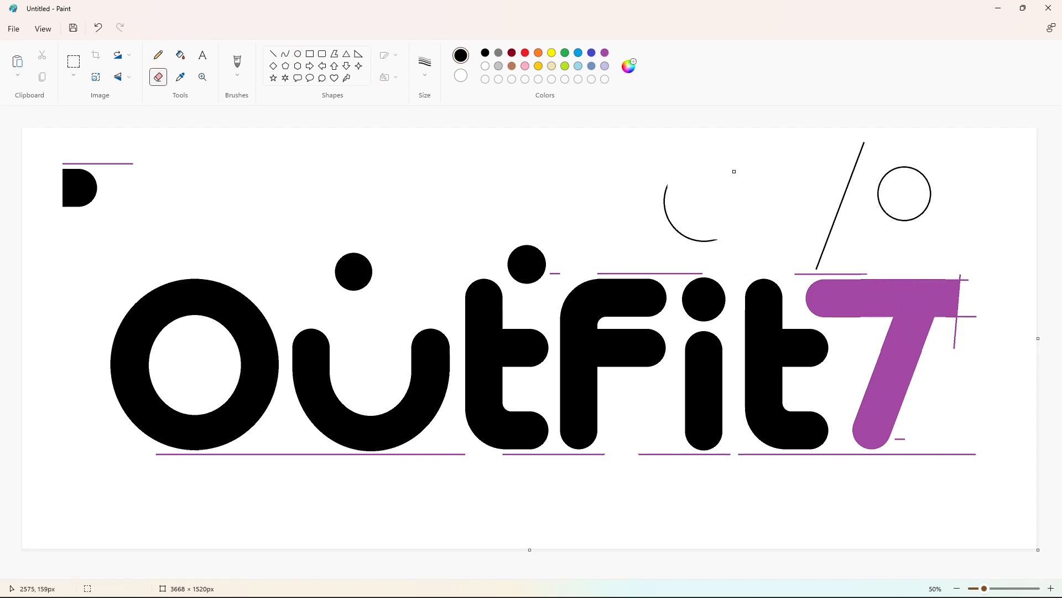
{"action": "left_click", "coordinate": [181, 55]}
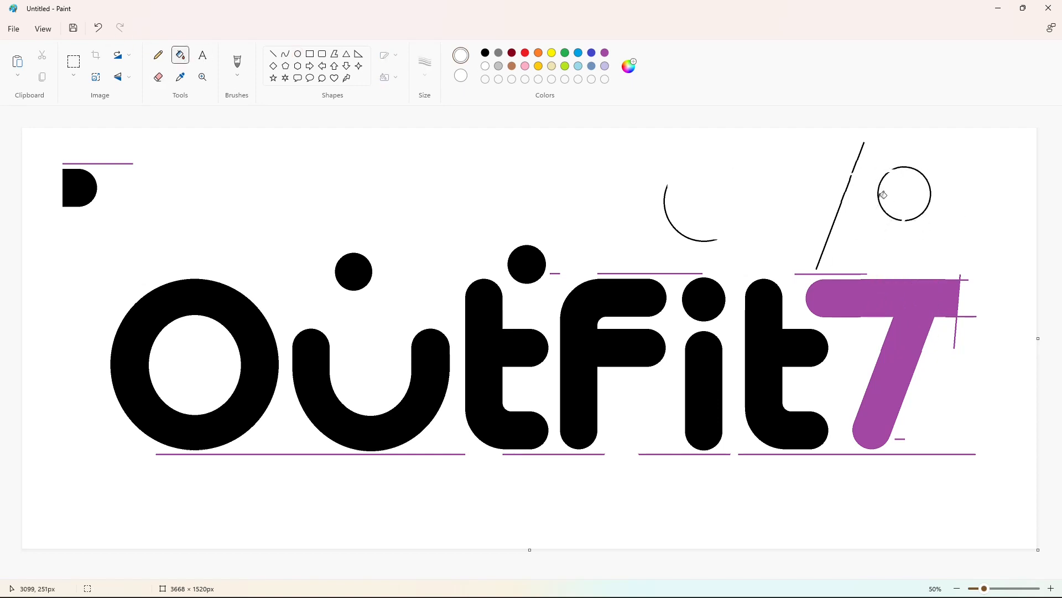
Copy the arc above the 7 and align it over the 7's upper-right corner as a rounded edge
{"action": "left_click", "coordinate": [1051, 588]}
{"action": "scroll", "coordinate": [460, 539], "scroll_direction": "right", "scroll_amount": 10}
{"action": "left_click", "coordinate": [74, 61]}
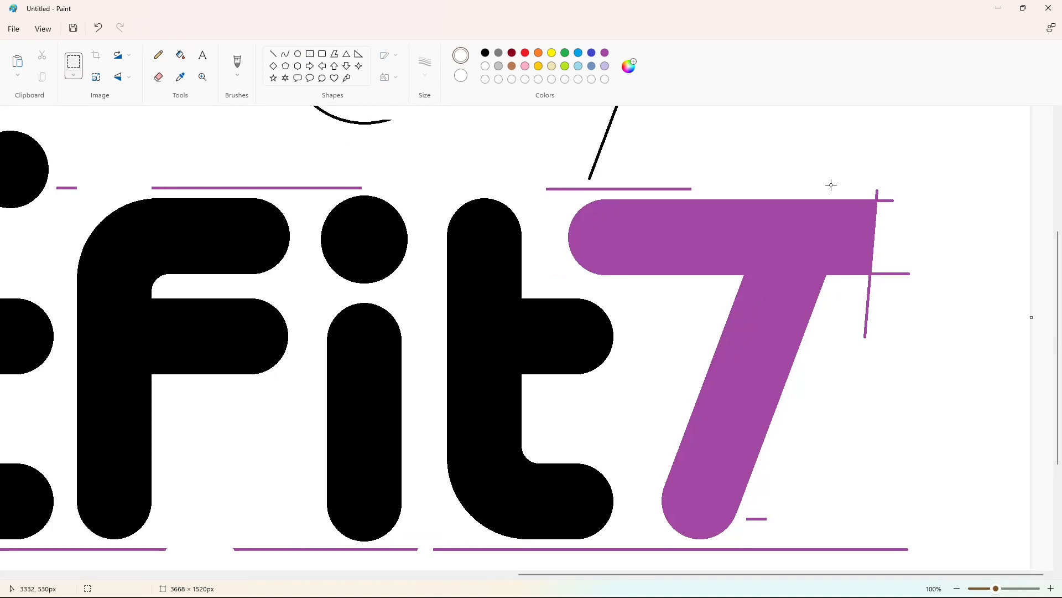
{"action": "scroll", "coordinate": [830, 185], "scroll_direction": "up", "scroll_amount": 2}
{"action": "left_click_drag", "start_coordinate": [717, 184], "coordinate": [860, 372]}
{"action": "left_click", "coordinate": [932, 366]}
{"action": "scroll", "coordinate": [931, 381], "scroll_direction": "down", "scroll_amount": 1}
{"action": "scroll", "coordinate": [931, 387], "scroll_direction": "down", "scroll_amount": 2}
{"action": "key", "text": "ctrl+v"}
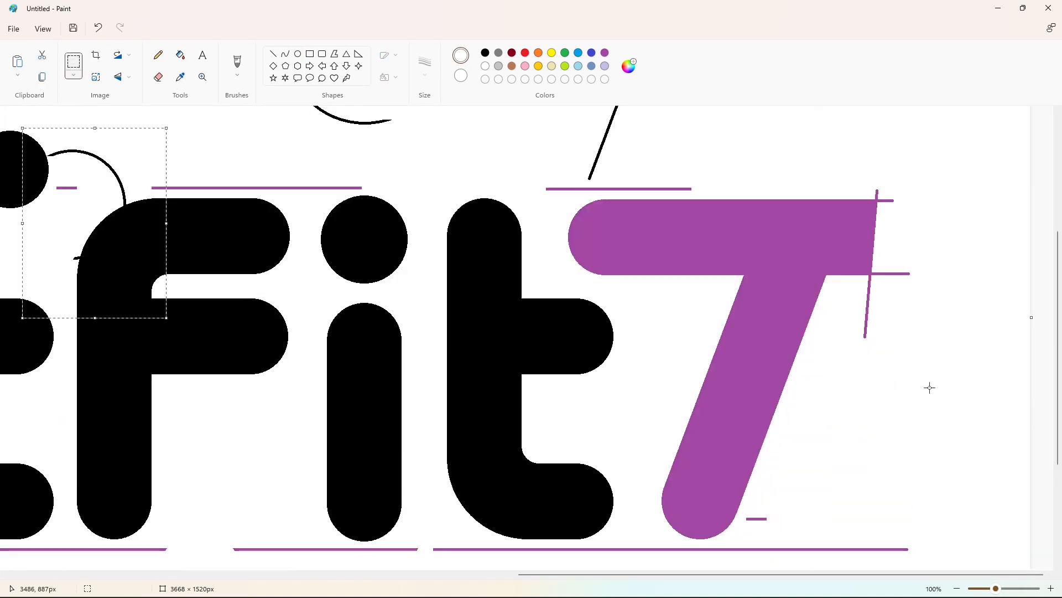
{"action": "left_click_drag", "start_coordinate": [96, 226], "coordinate": [797, 273]}
{"action": "key", "text": "Right"}
{"action": "key", "text": "Right"}
{"action": "key", "text": "Right"}
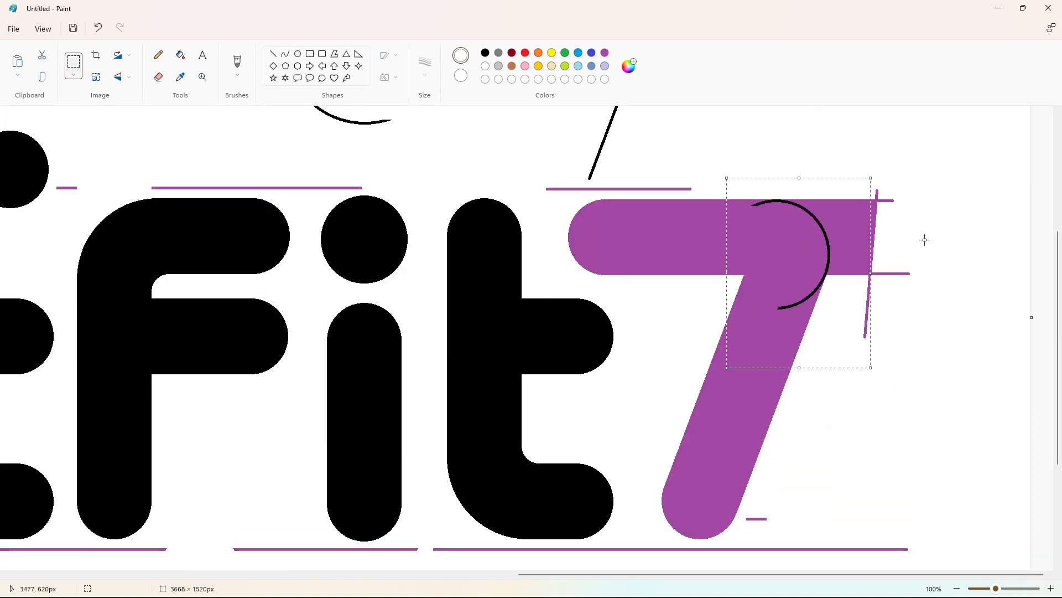
Fill the part of the 7 outside the arc with white and the rest of the 7 with black
{"action": "left_click", "coordinate": [188, 56]}
{"action": "left_click", "coordinate": [849, 231]}
{"action": "left_click", "coordinate": [486, 56]}
{"action": "left_click", "coordinate": [802, 248]}
{"action": "scroll", "coordinate": [940, 529], "scroll_direction": "down", "scroll_amount": 1}
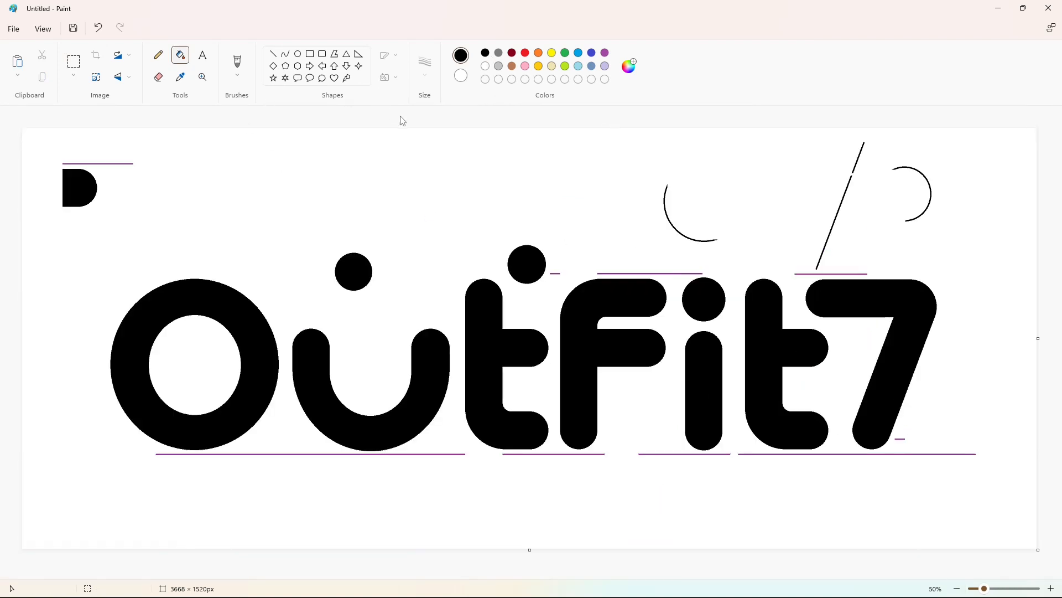
Remove the purple guide lines by filling the background with purple and returning it to white
{"action": "left_click", "coordinate": [605, 53]}
{"action": "left_click", "coordinate": [602, 159]}
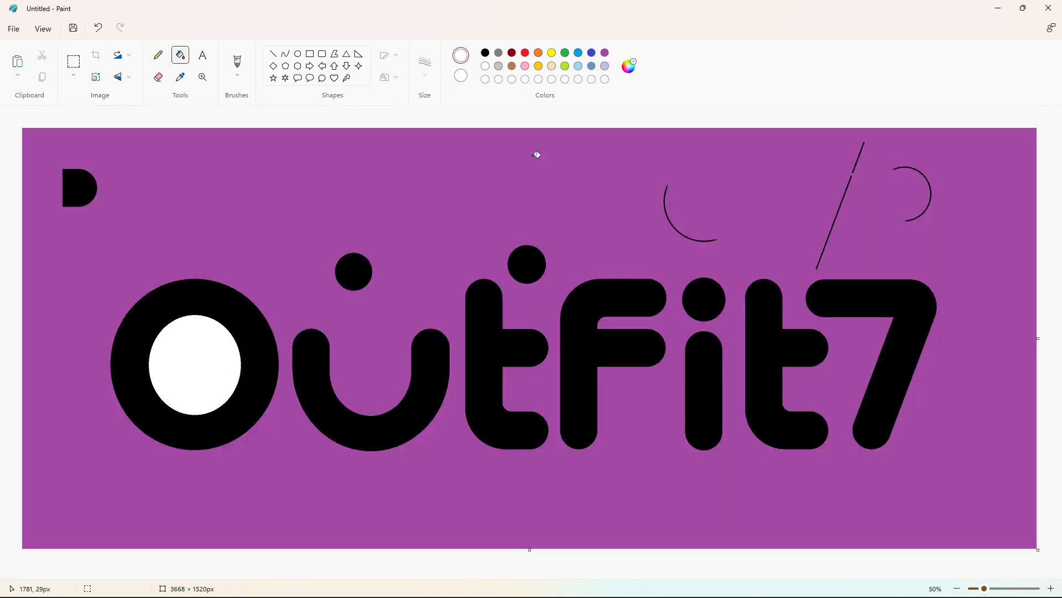
{"action": "key", "text": "ctrl+z"}
{"action": "left_click", "coordinate": [538, 66]}
{"action": "left_click", "coordinate": [525, 53]}
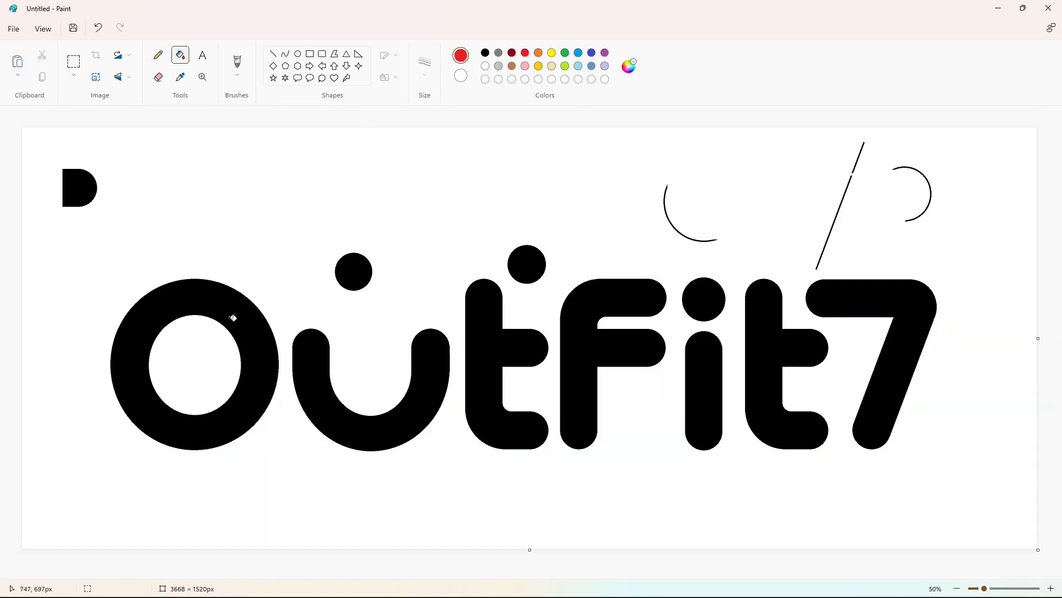
{"action": "left_click", "coordinate": [238, 317]}
{"action": "key", "text": "ctrl+z"}
Copy the black circle above the u to the clipboard
{"action": "left_click_drag", "start_coordinate": [303, 233], "coordinate": [417, 305]}
{"action": "key", "text": "ctrl+c"}
{"action": "left_click", "coordinate": [517, 306]}
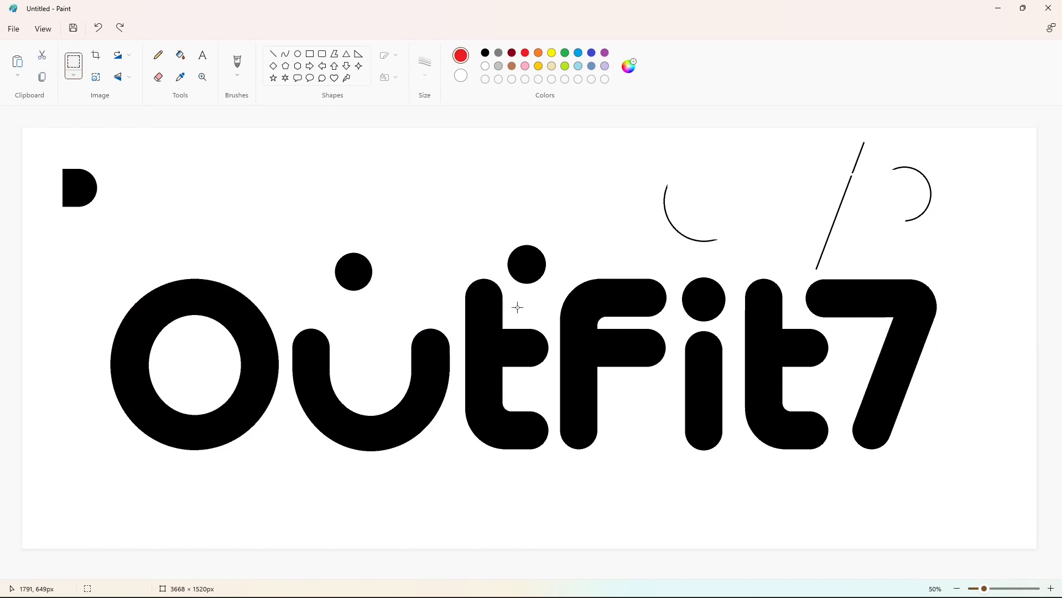
{"action": "key", "text": "ctrl+v"}
{"action": "left_click_drag", "start_coordinate": [74, 169], "coordinate": [339, 314]}
{"action": "key", "text": "ctrl+z"}
Fill the original circle above the u with white and paste its copy lower, near the u's left arm
{"action": "left_click", "coordinate": [181, 54]}
{"action": "left_click", "coordinate": [486, 67]}
{"action": "left_click", "coordinate": [358, 261]}
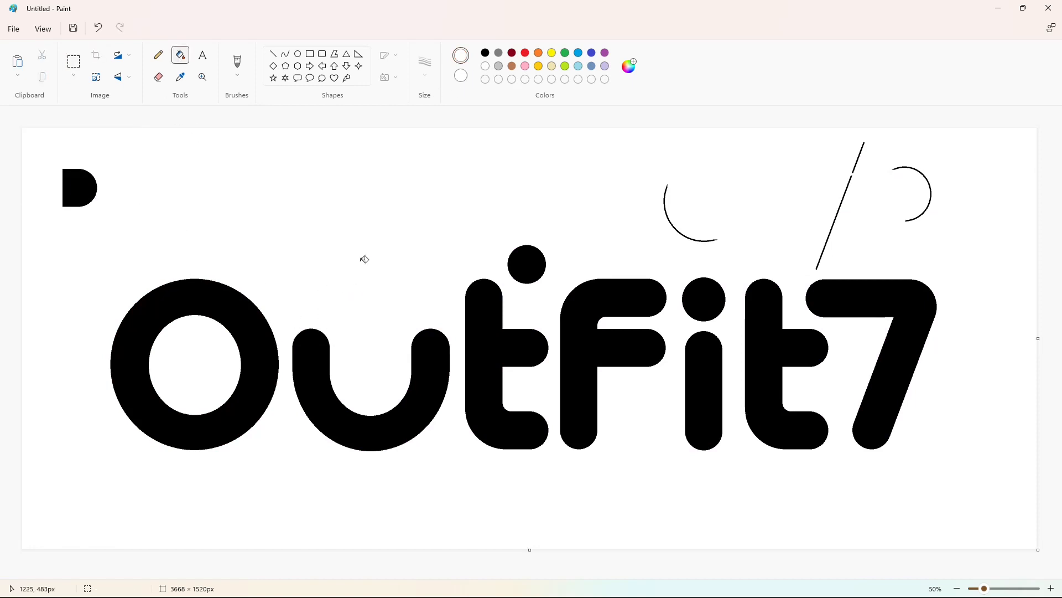
{"action": "key", "text": "ctrl+v"}
{"action": "left_click_drag", "start_coordinate": [86, 168], "coordinate": [351, 309]}
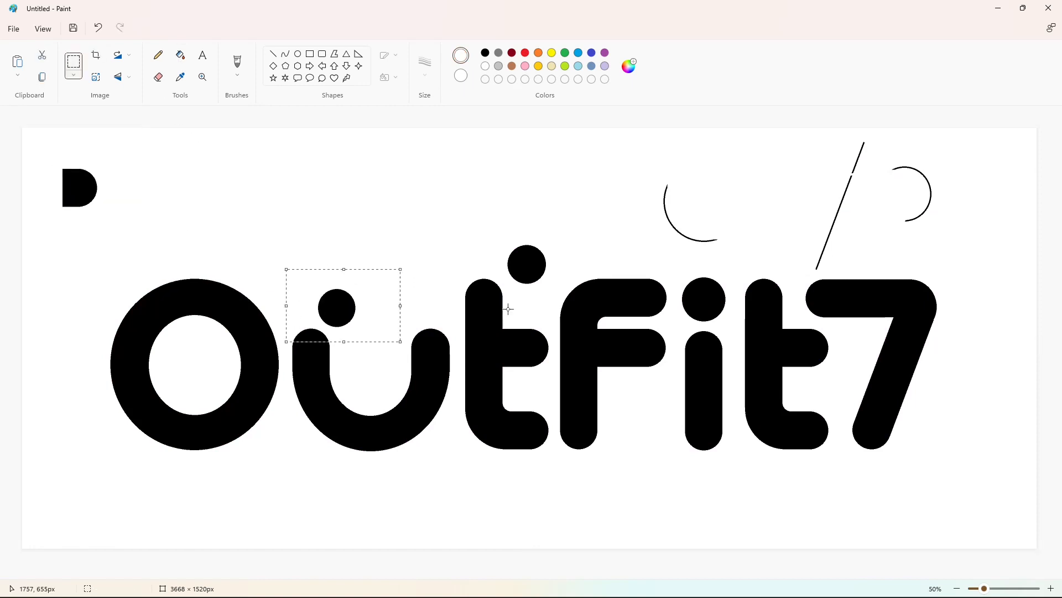
Paste a second copy of the circle near the u's right arm, level with the first dot
{"action": "left_click", "coordinate": [1051, 588]}
{"action": "left_click_drag", "start_coordinate": [489, 575], "coordinate": [644, 576]}
{"action": "key", "text": "ctrl+v"}
{"action": "left_click_drag", "start_coordinate": [131, 204], "coordinate": [509, 267]}
{"action": "left_click", "coordinate": [956, 589]}
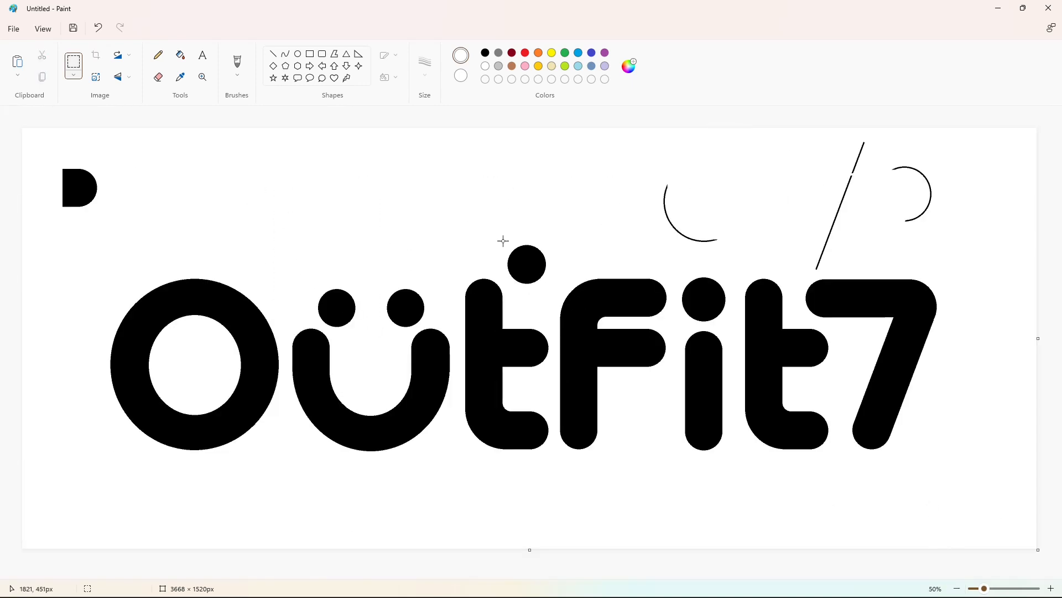
Fill the letters O, u, t, f, i with its dot, and the second t with red
{"action": "left_click", "coordinate": [181, 55]}
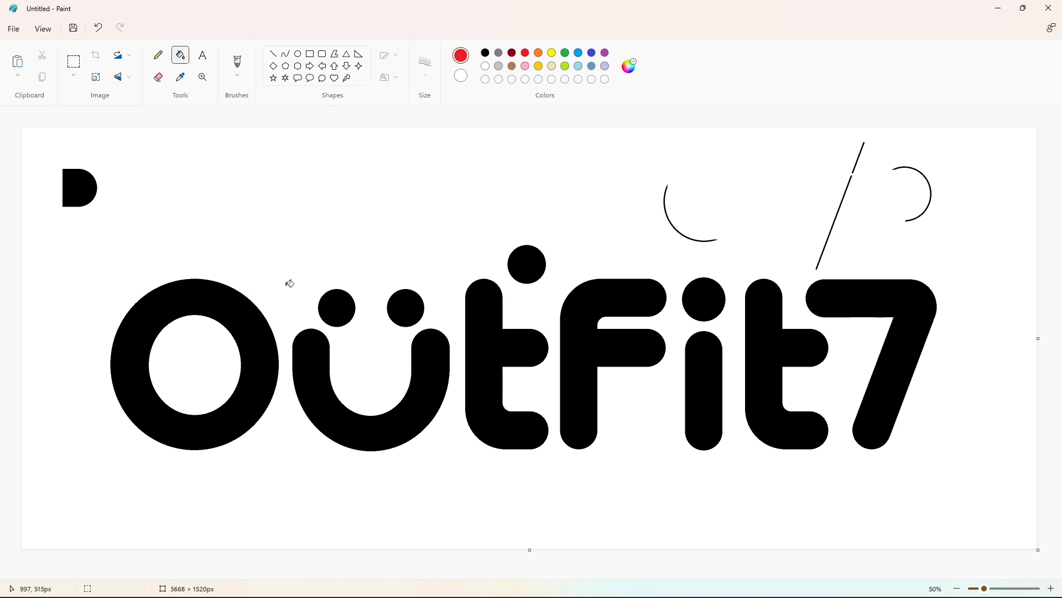
{"action": "left_click", "coordinate": [254, 319]}
{"action": "left_click", "coordinate": [312, 376]}
{"action": "left_click", "coordinate": [471, 392]}
{"action": "left_click", "coordinate": [573, 377]}
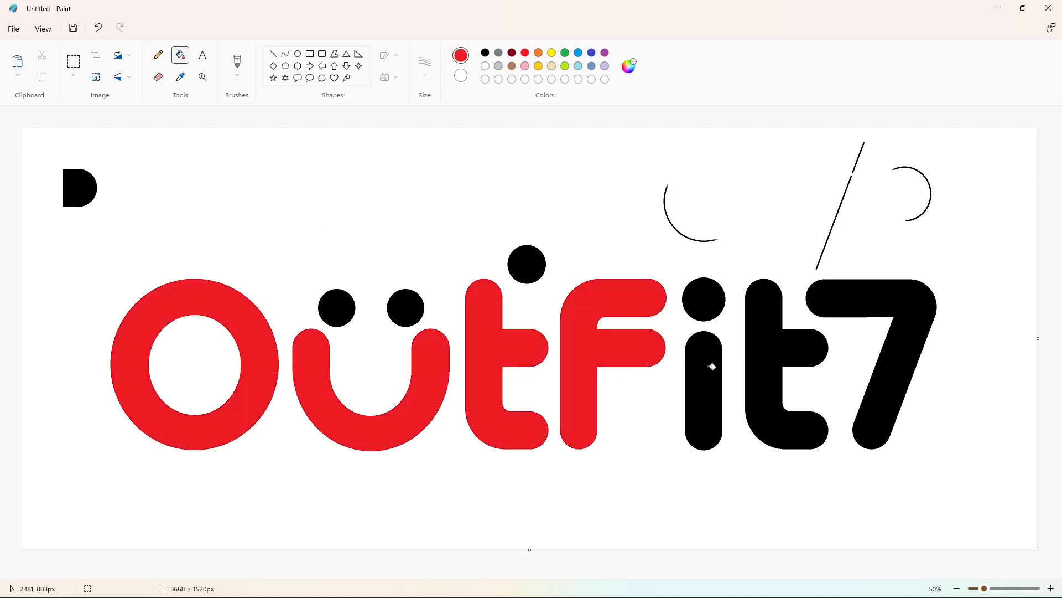
{"action": "left_click", "coordinate": [712, 366]}
{"action": "left_click", "coordinate": [712, 297]}
{"action": "left_click", "coordinate": [762, 349]}
Fill the two dots above the u with gold
{"action": "left_click", "coordinate": [343, 300]}
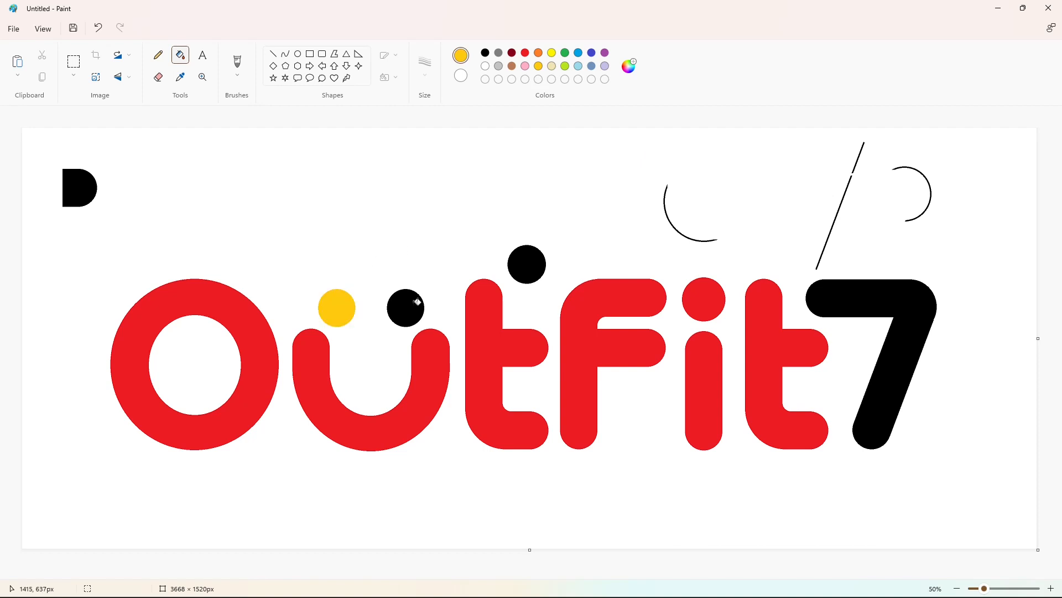
{"action": "left_click", "coordinate": [416, 304]}
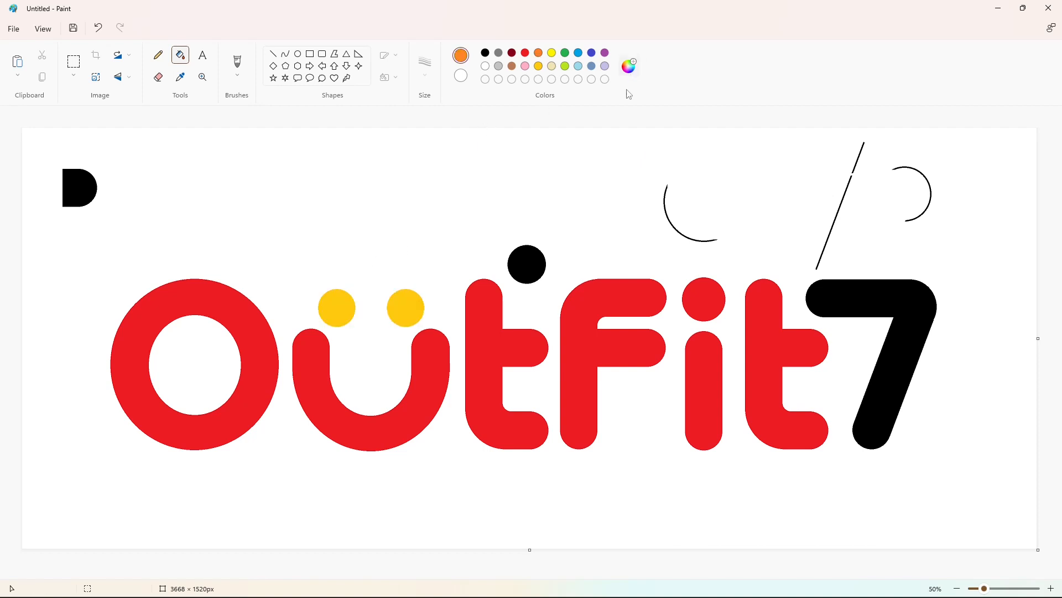
Add a custom light orange colour and fill the two dots above the u with it
{"action": "left_click", "coordinate": [629, 69]}
{"action": "left_click_drag", "start_coordinate": [386, 197], "coordinate": [390, 197]}
{"action": "left_click", "coordinate": [413, 438]}
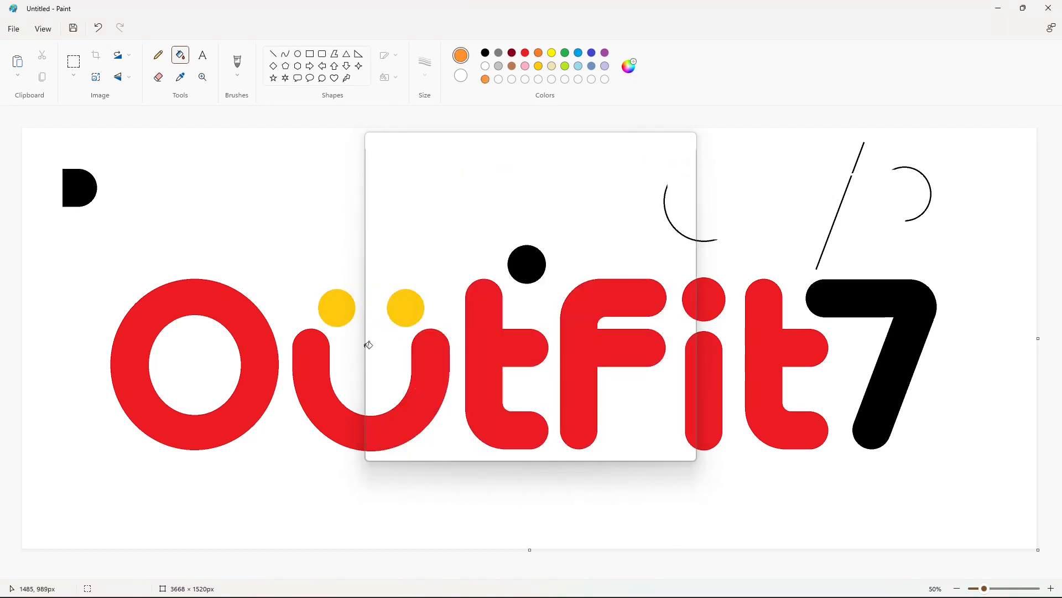
{"action": "left_click", "coordinate": [337, 307]}
{"action": "left_click", "coordinate": [406, 308]}
Fill the 7 with the custom light orange, undoing the stray fill of the circle above the t
{"action": "left_click", "coordinate": [525, 265]}
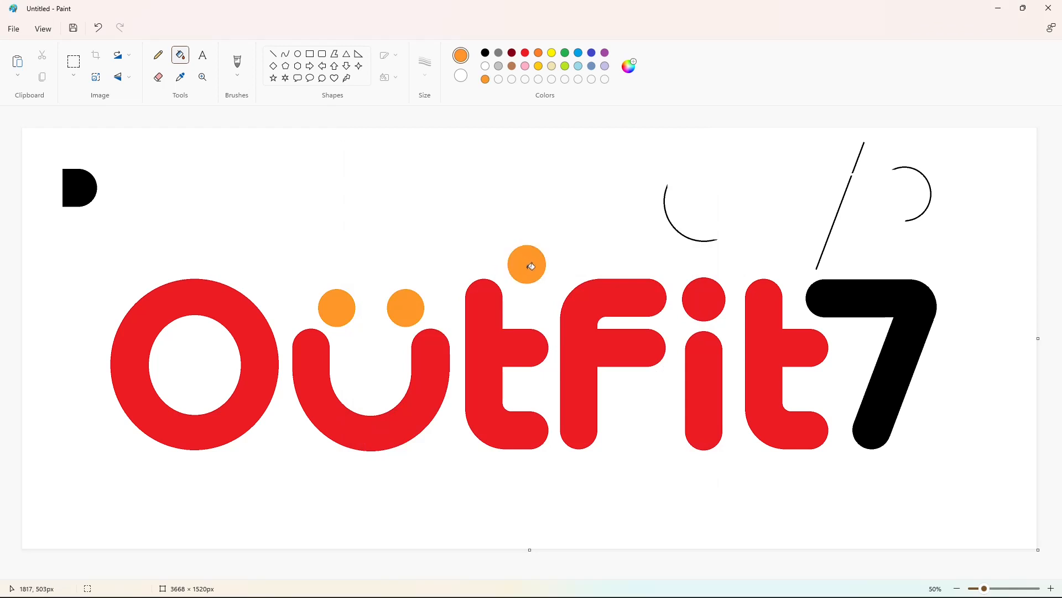
{"action": "key", "text": "ctrl+z"}
{"action": "left_click", "coordinate": [897, 298]}
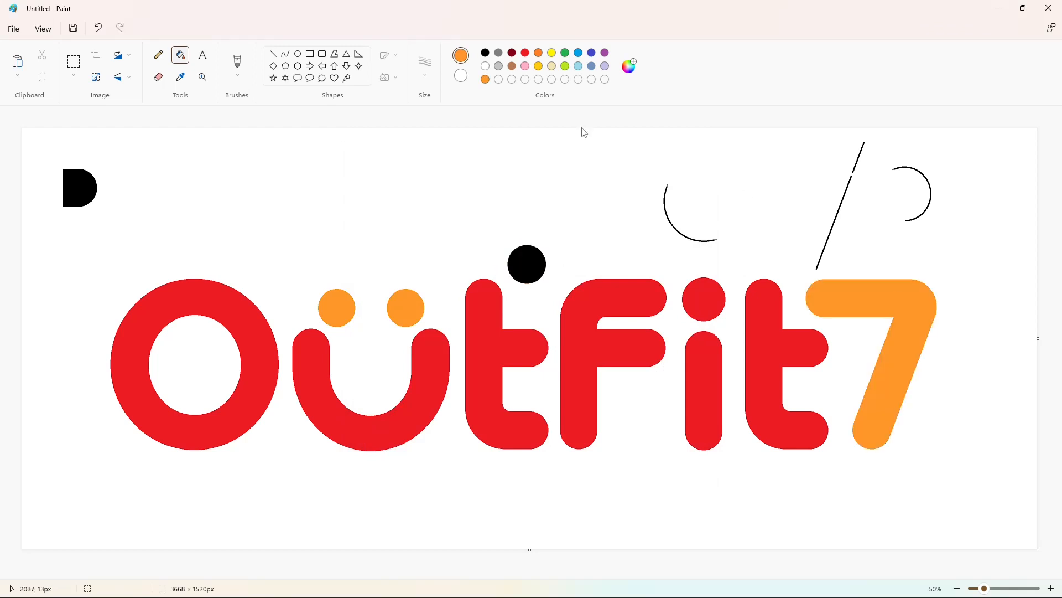
Clear all leftover black shapes and lines by filling the background black and refilling it white
{"action": "left_click", "coordinate": [486, 53]}
{"action": "left_click", "coordinate": [520, 131]}
{"action": "left_click", "coordinate": [485, 65]}
{"action": "left_click", "coordinate": [604, 225]}
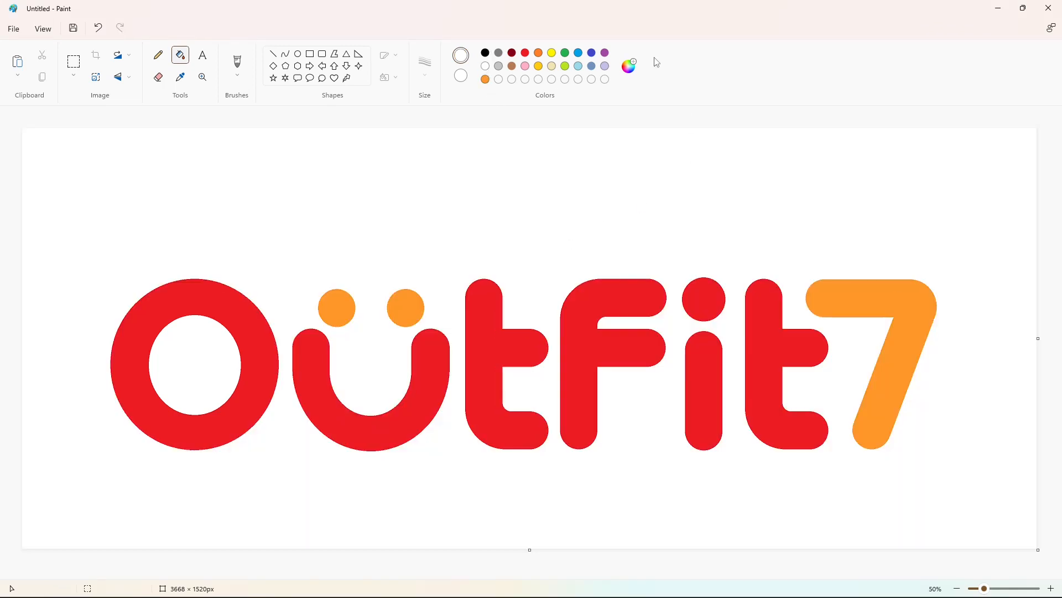